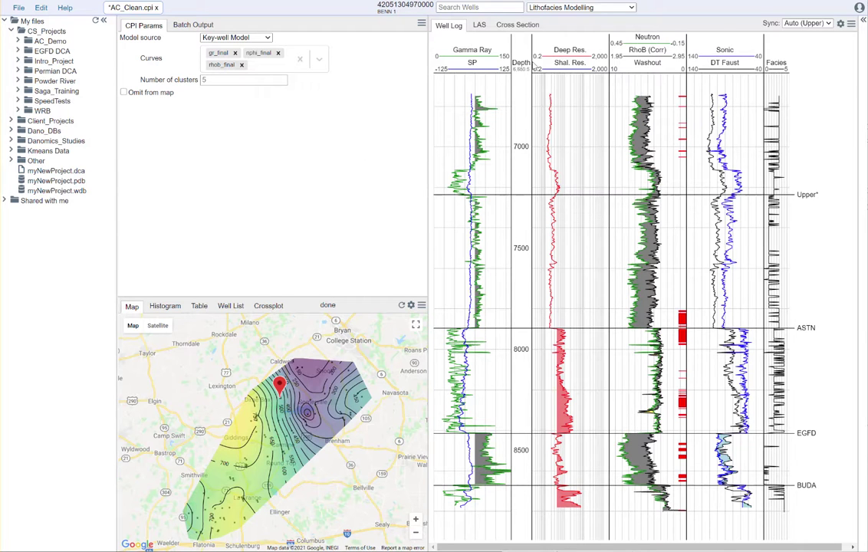
# Keep Lithofacies Modelling active and change its model source from Key-well Model to File Model
pyautogui.click(607, 10)
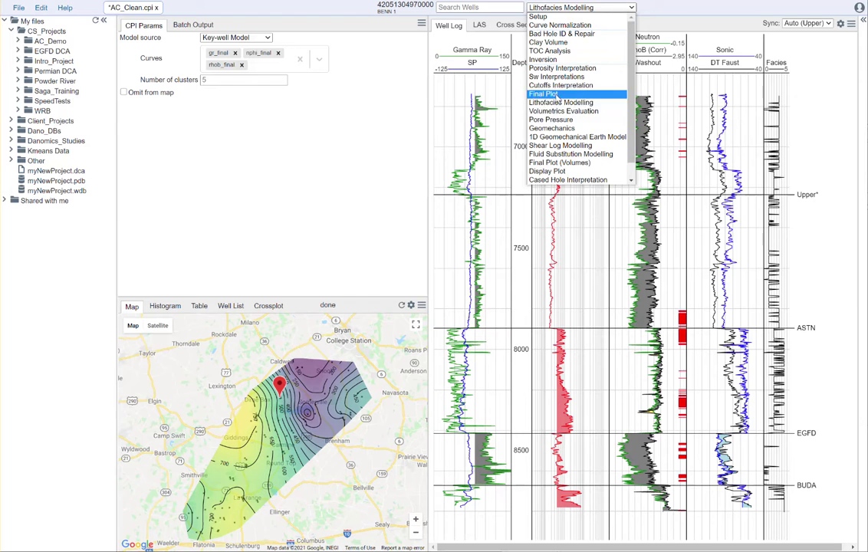
pyautogui.click(566, 103)
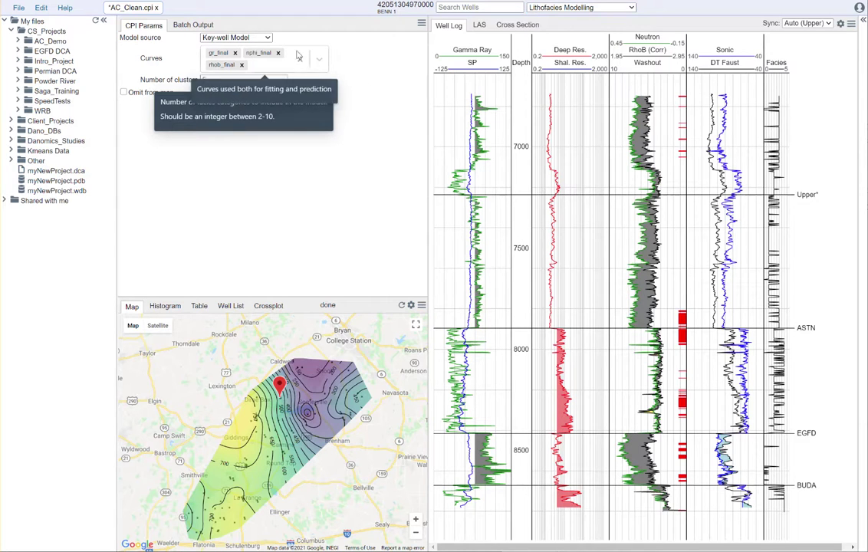
pyautogui.click(236, 36)
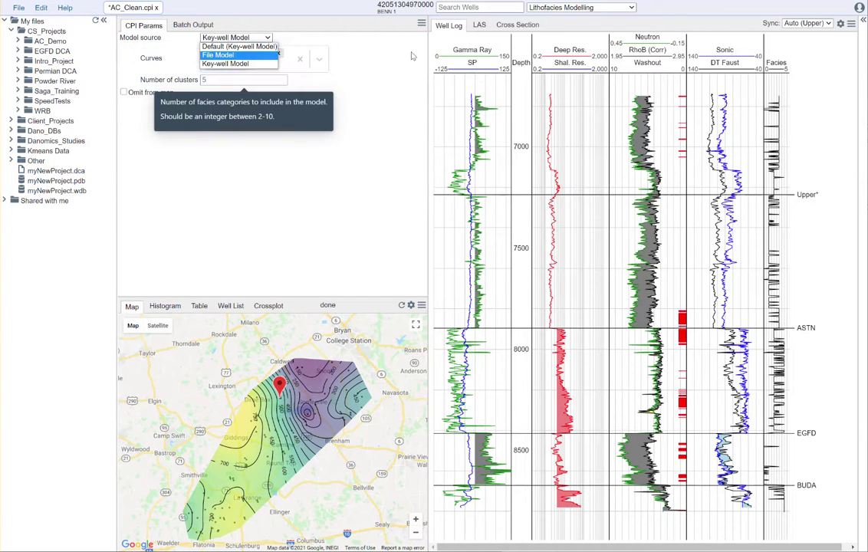
pyautogui.click(228, 63)
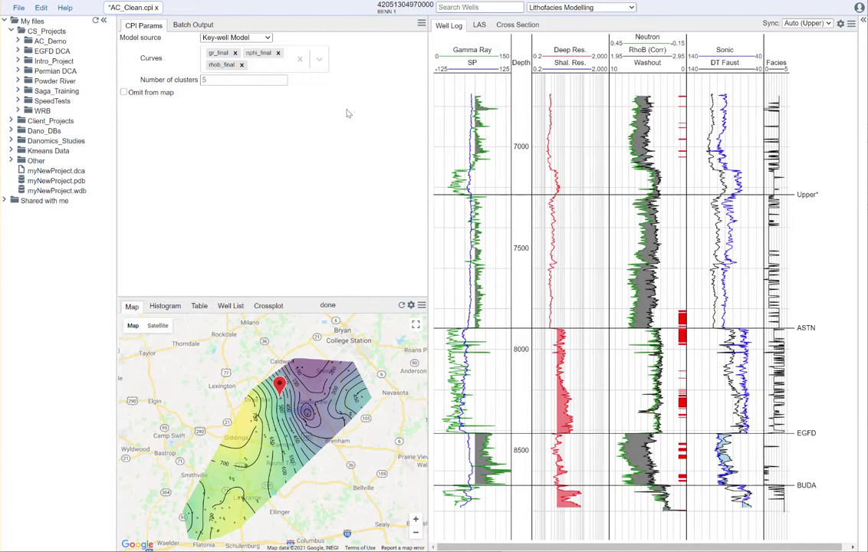
pyautogui.click(268, 40)
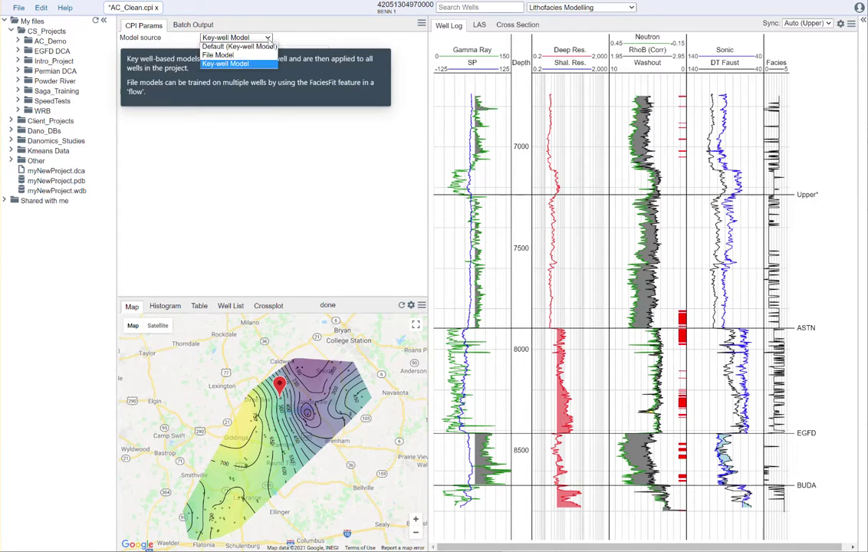
pyautogui.click(247, 58)
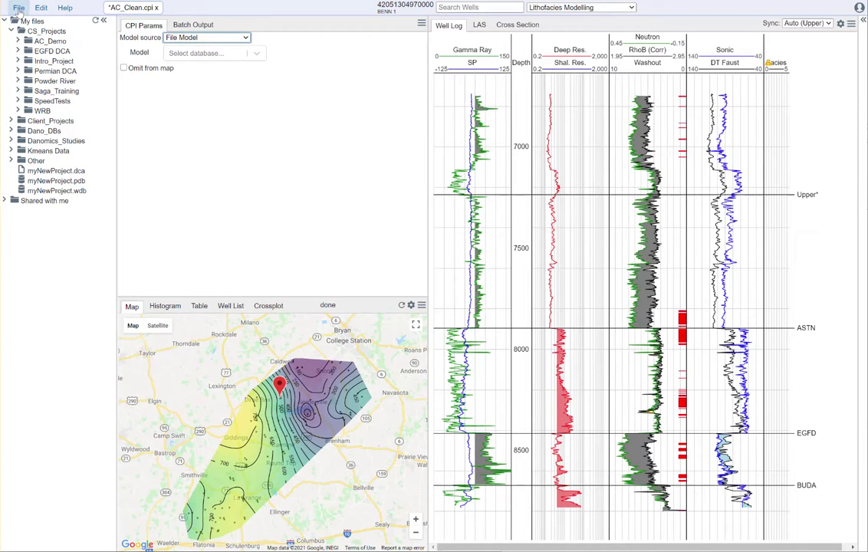
pyautogui.click(18, 9)
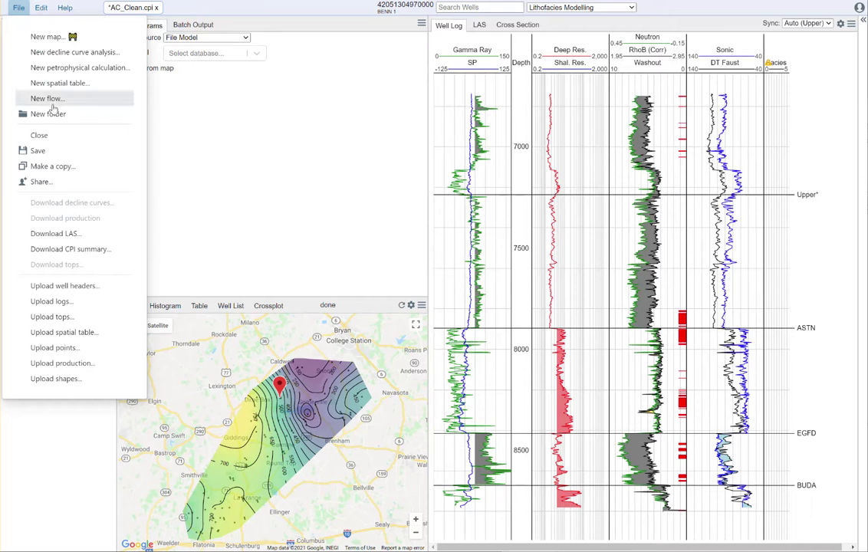
# Create a new flow file named AC_Clean_Lithofacies.flow
pyautogui.click(50, 100)
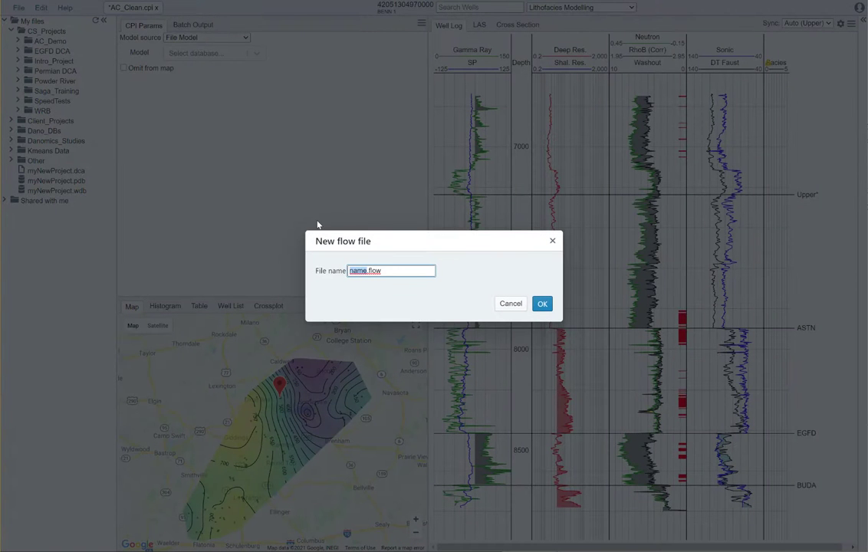
pyautogui.write('Li')
pyautogui.press('BackSpace')
pyautogui.press('BackSpace')
pyautogui.write('AC_Clean_Lithofacies')
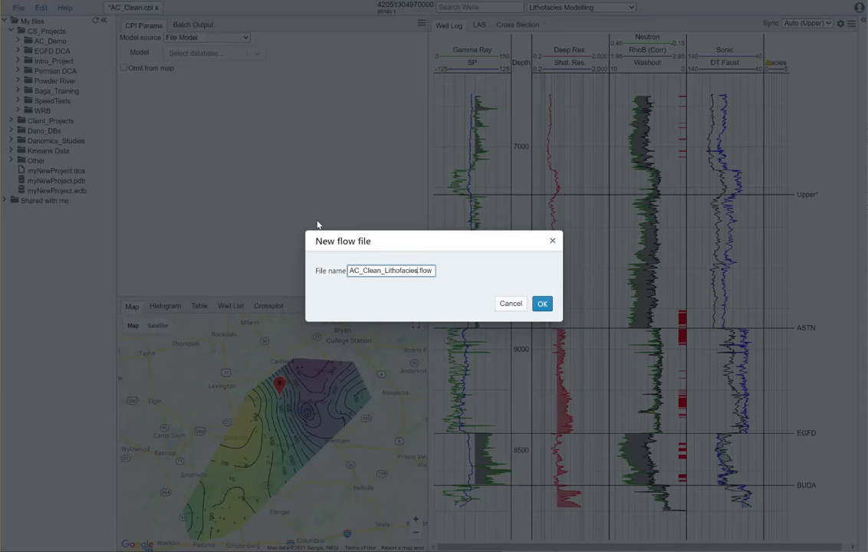
pyautogui.press('Return')
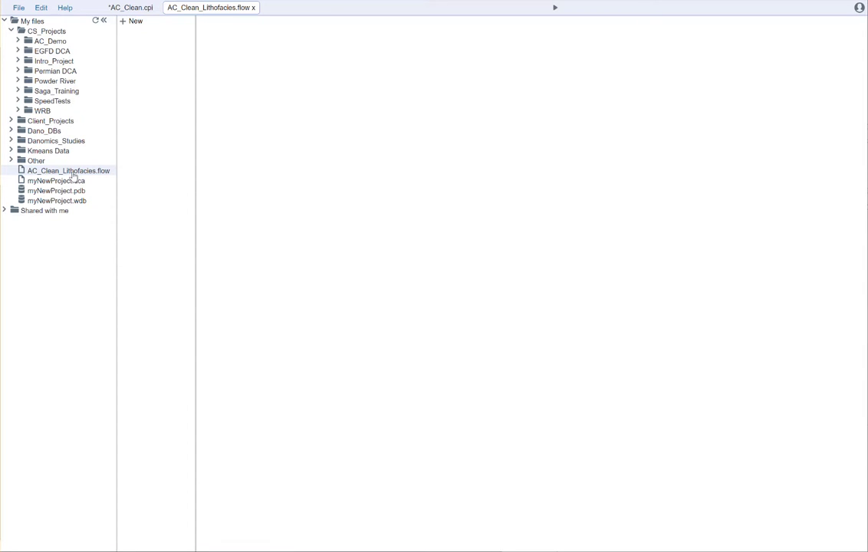
# Move the new flow into the AC_Demo folder and pick the LogInput tool
pyautogui.moveTo(74, 175); pyautogui.dragTo(63, 43)
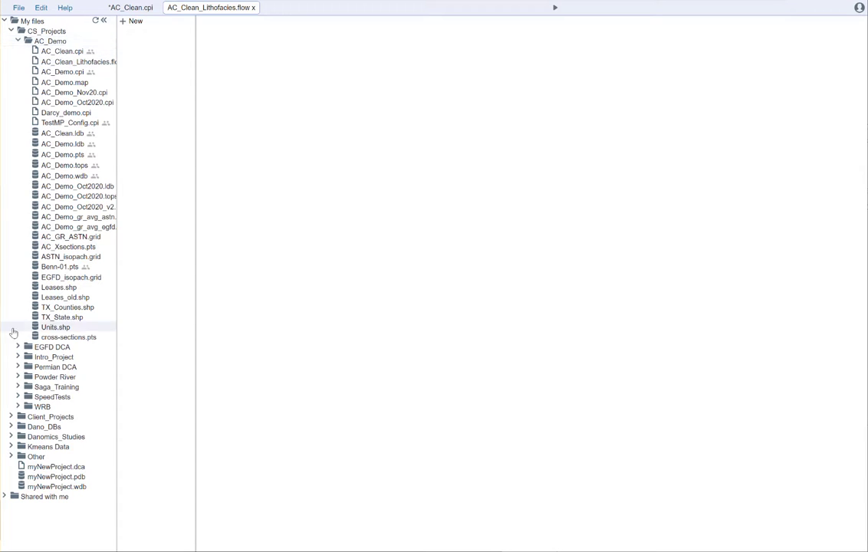
pyautogui.click(132, 25)
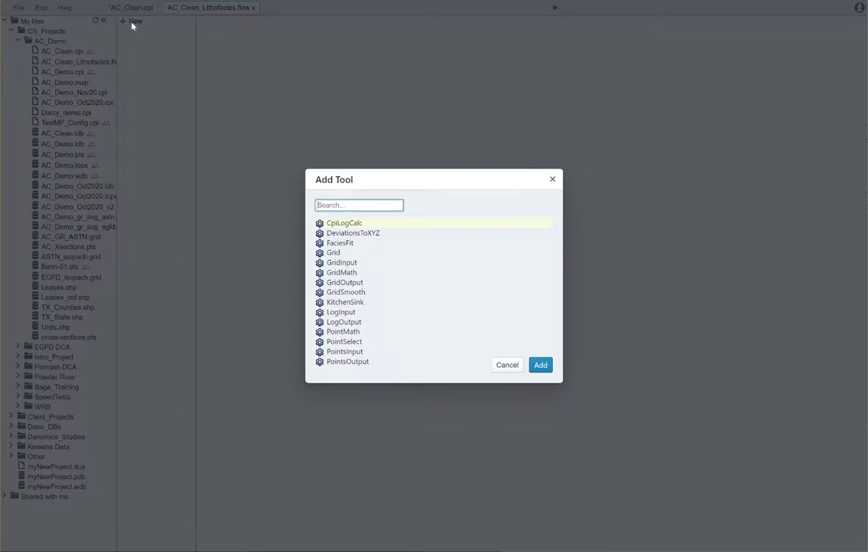
pyautogui.click(348, 312)
# Add the LogInput tool reading AC_Clean.ldb, with wells filtered by an API list
pyautogui.click(540, 365)
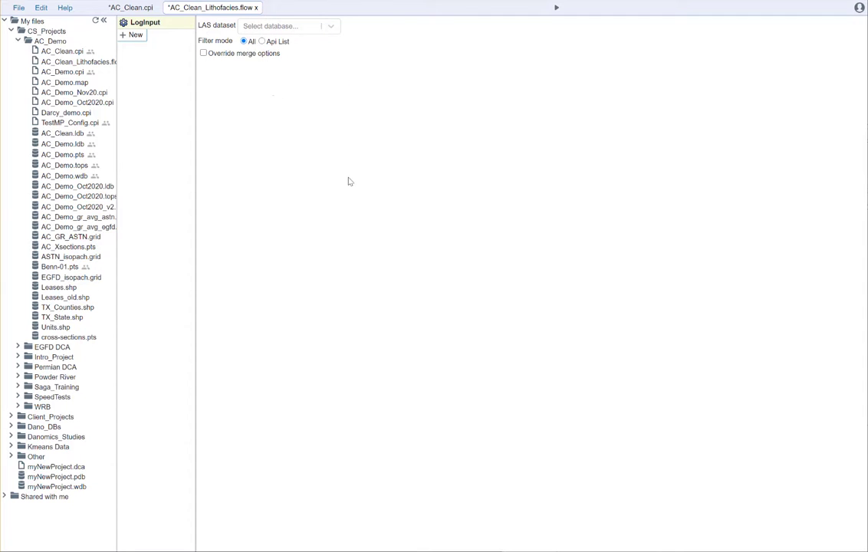
pyautogui.click(293, 25)
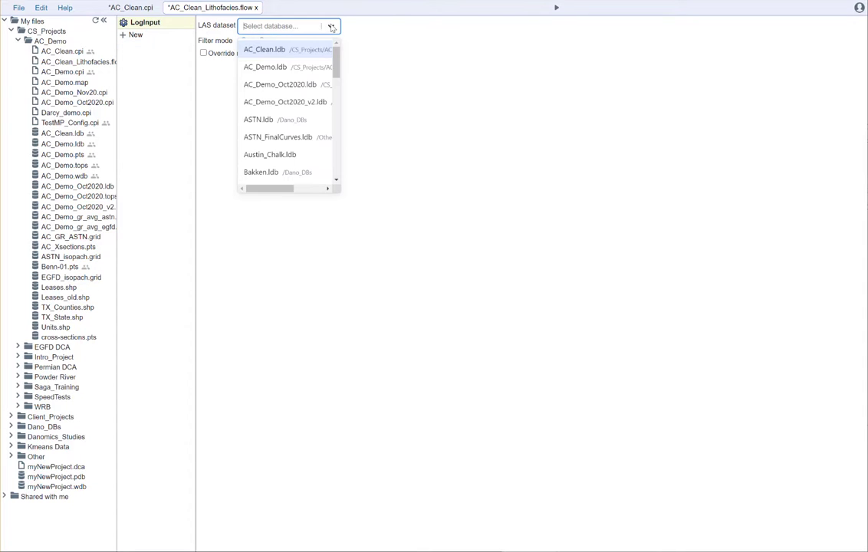
pyautogui.click(295, 52)
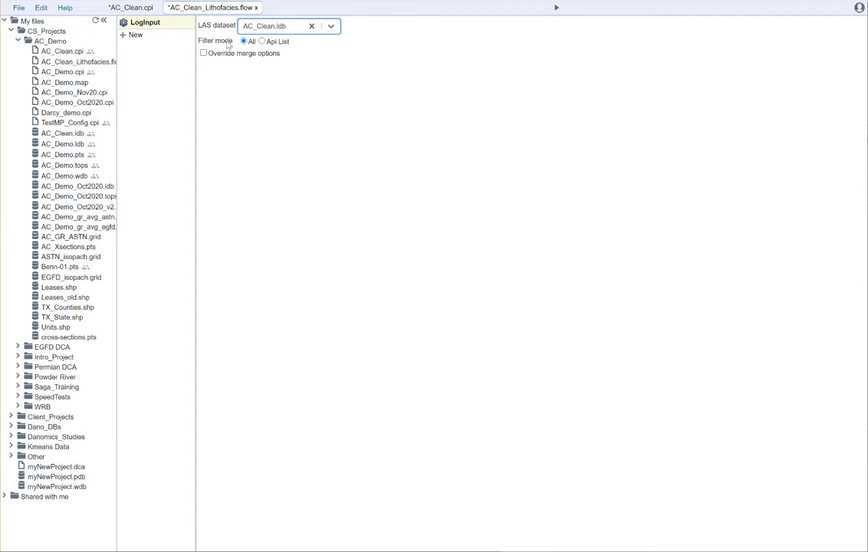
pyautogui.click(278, 42)
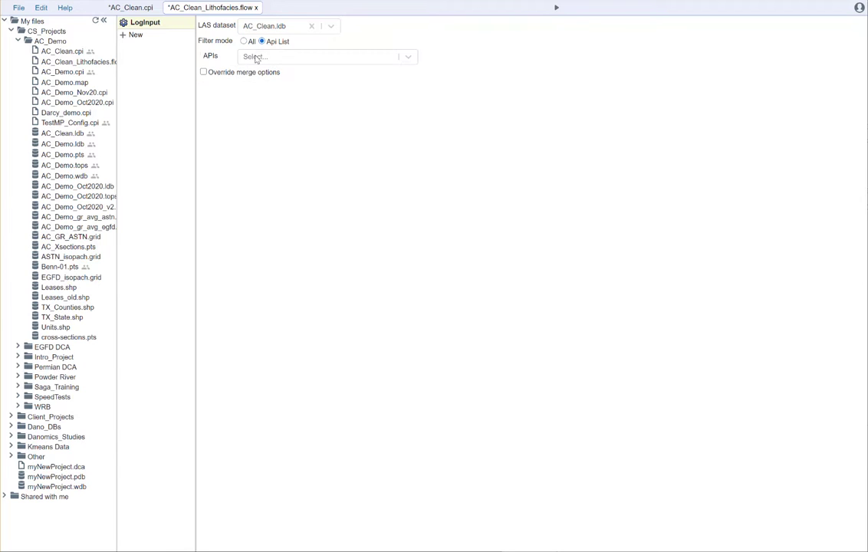
pyautogui.click(261, 58)
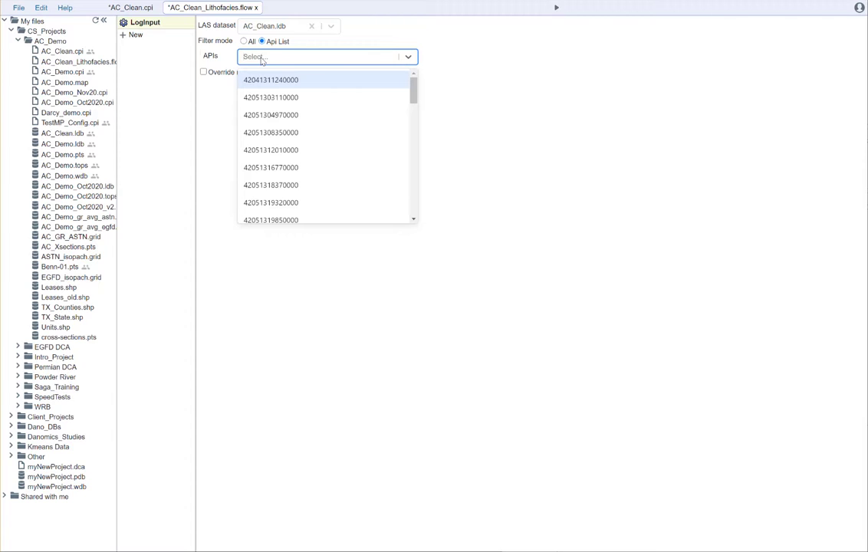
pyautogui.write('4205130497')
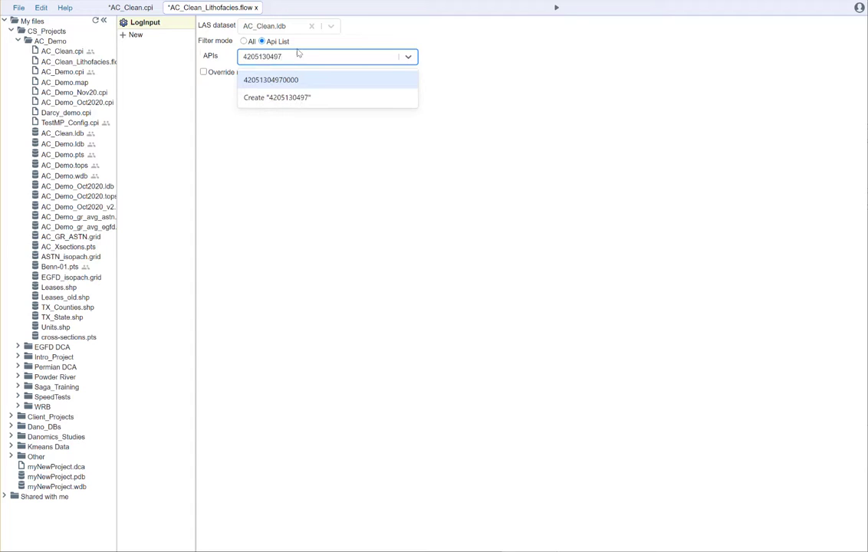
pyautogui.click(294, 79)
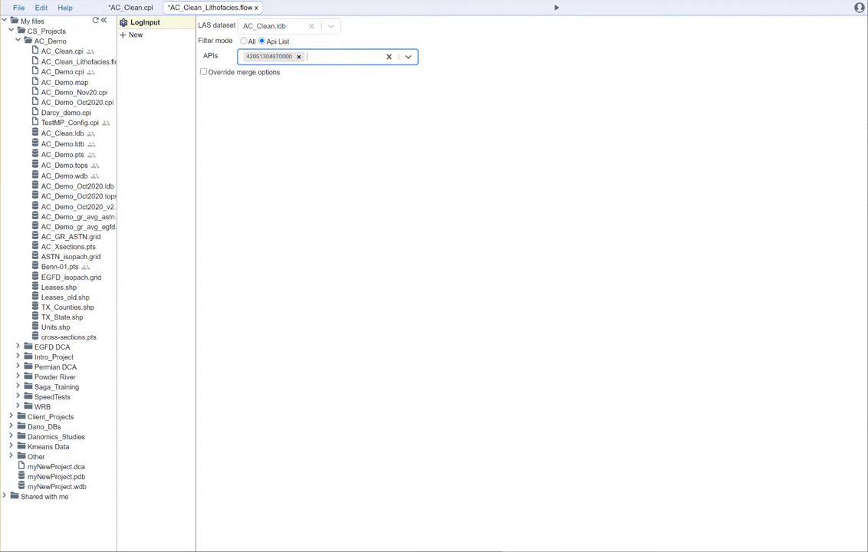
pyautogui.press('Tab')
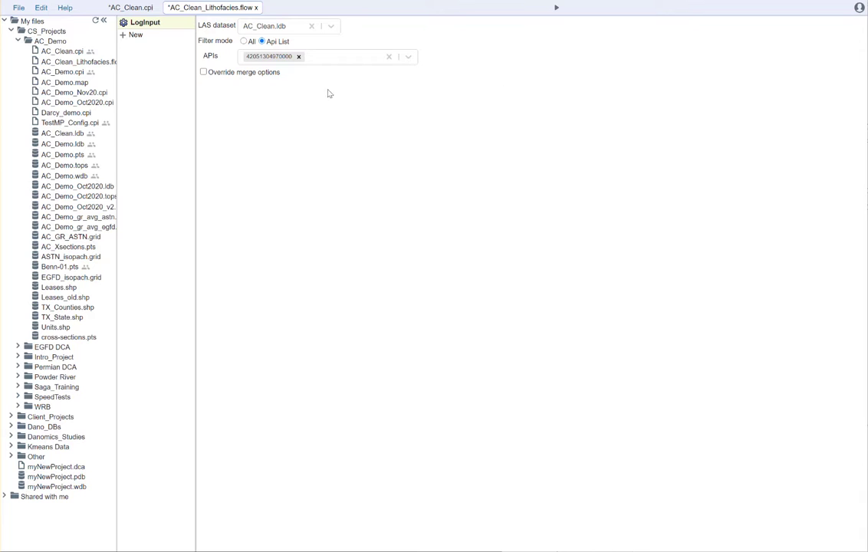
pyautogui.click(329, 58)
pyautogui.hotkey('ctrl', 'v')
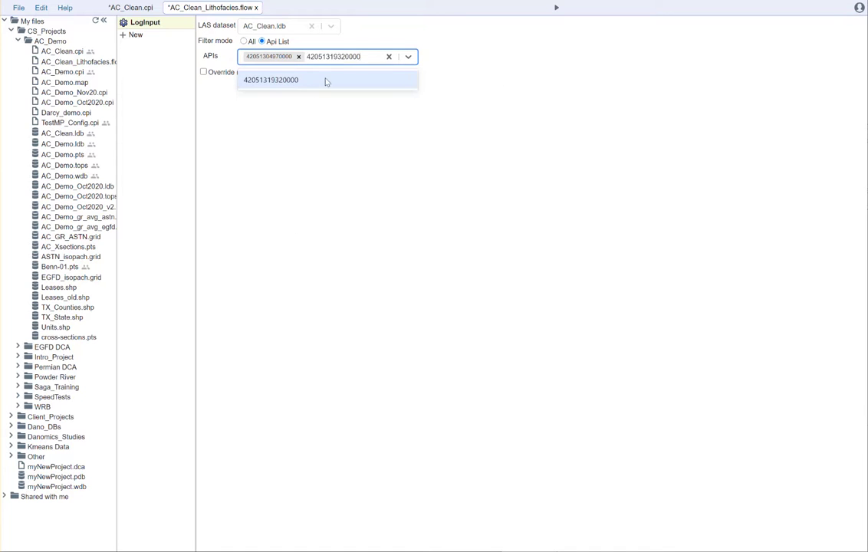
pyautogui.click(326, 79)
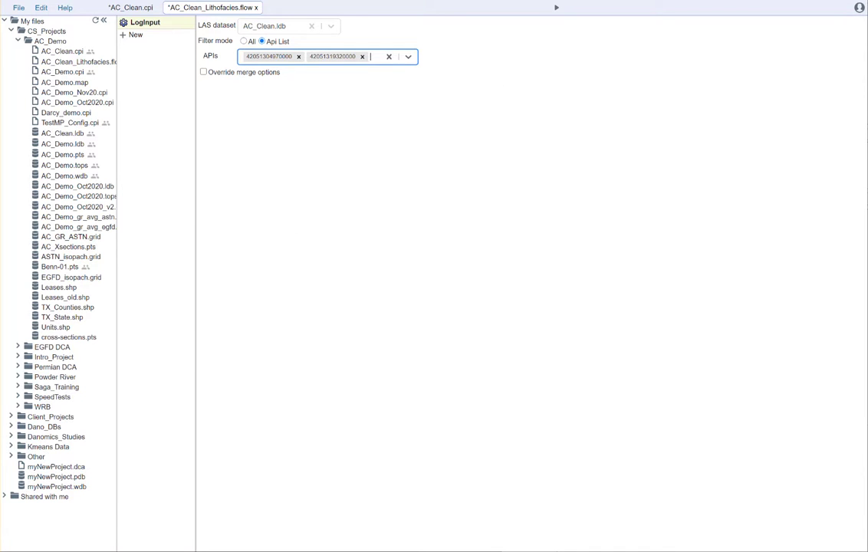
pyautogui.press('Tab')
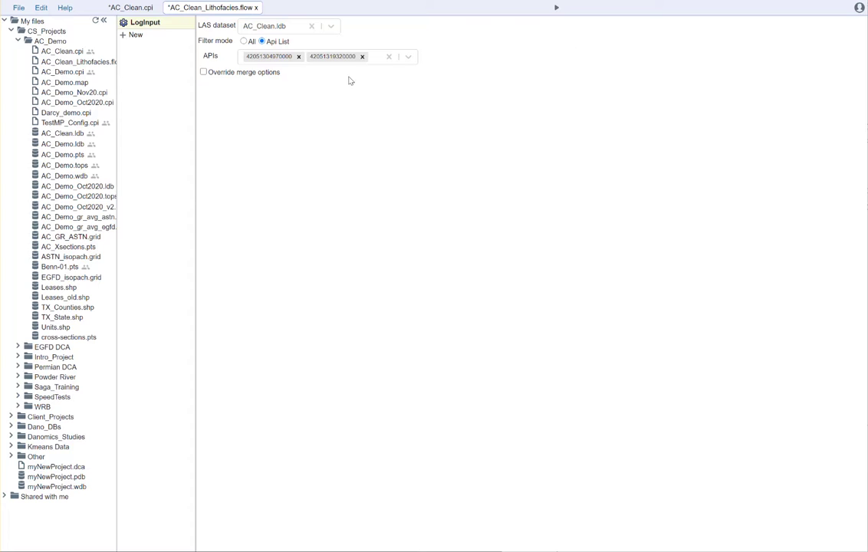
pyautogui.click(370, 56)
pyautogui.hotkey('ctrl', 'v')
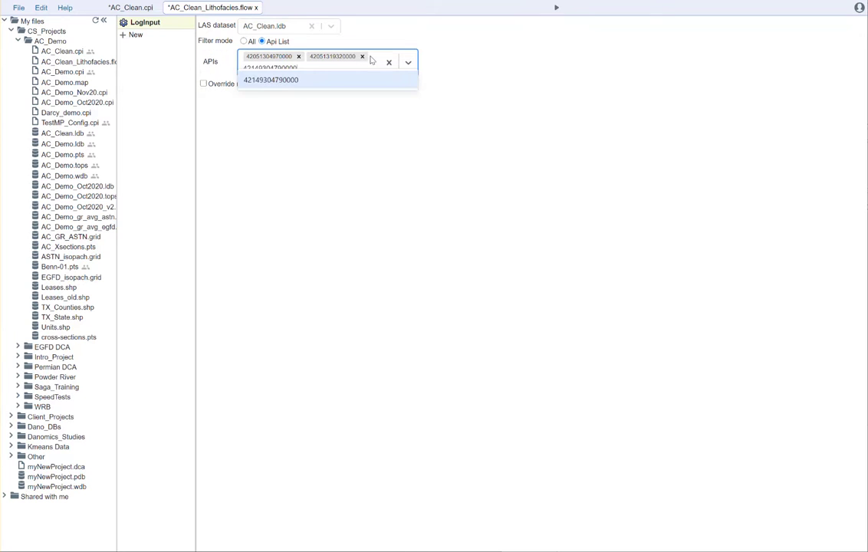
pyautogui.click(270, 80)
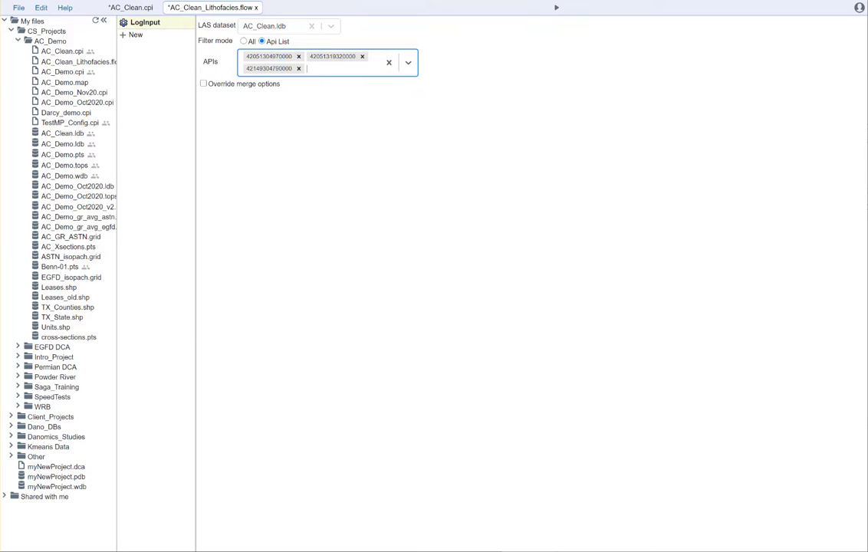
pyautogui.press('Tab')
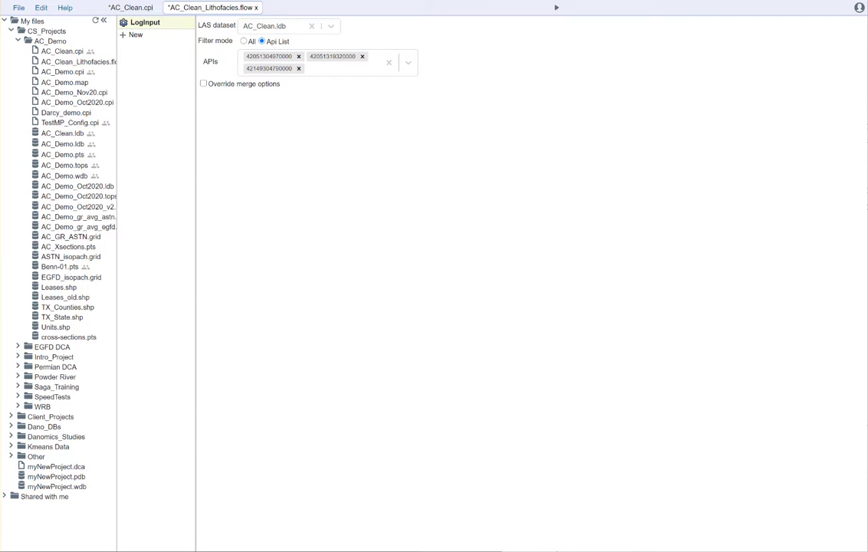
pyautogui.click(329, 72)
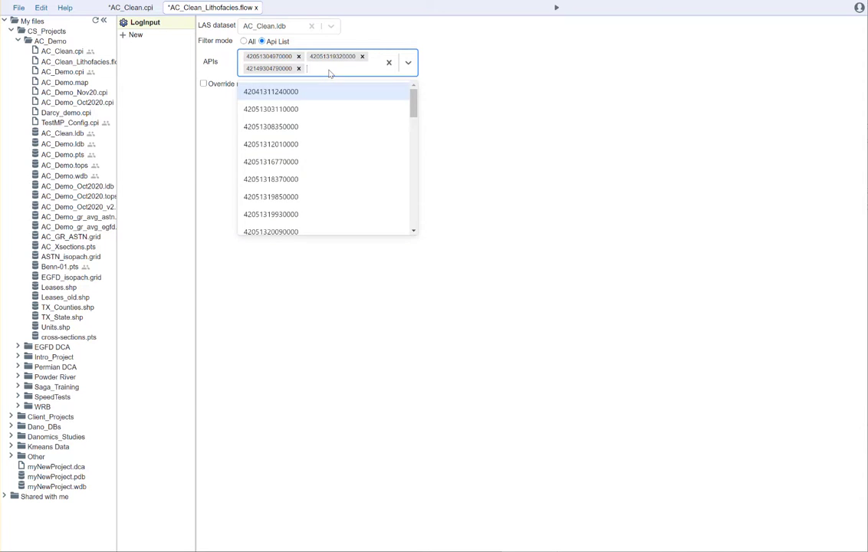
pyautogui.hotkey('ctrl', 'v')
pyautogui.click(306, 91)
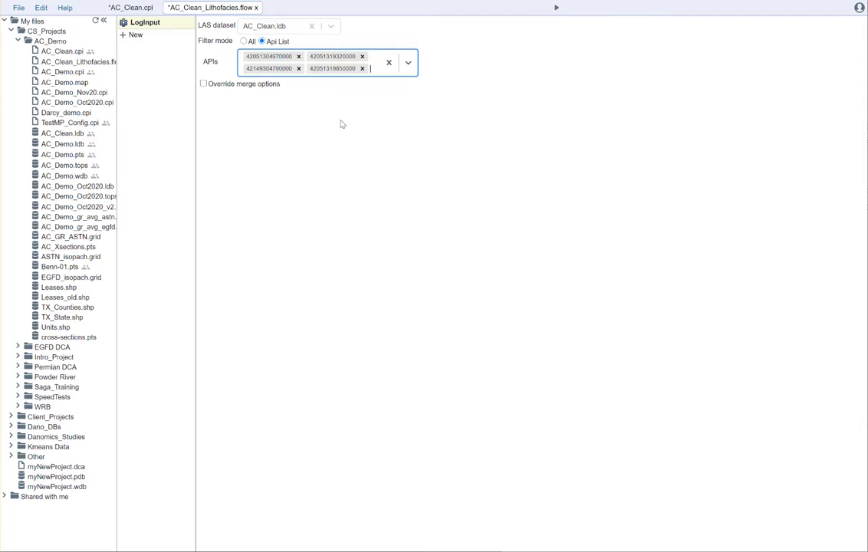
pyautogui.click(134, 36)
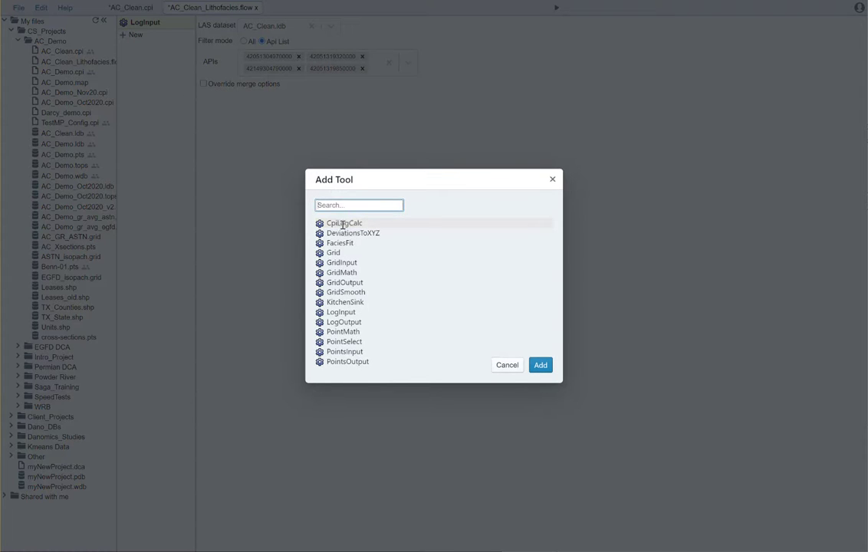
# Add a CpiLogCalc tool to the flow and remove its preset gr_95 equation
pyautogui.click(337, 223)
pyautogui.click(540, 366)
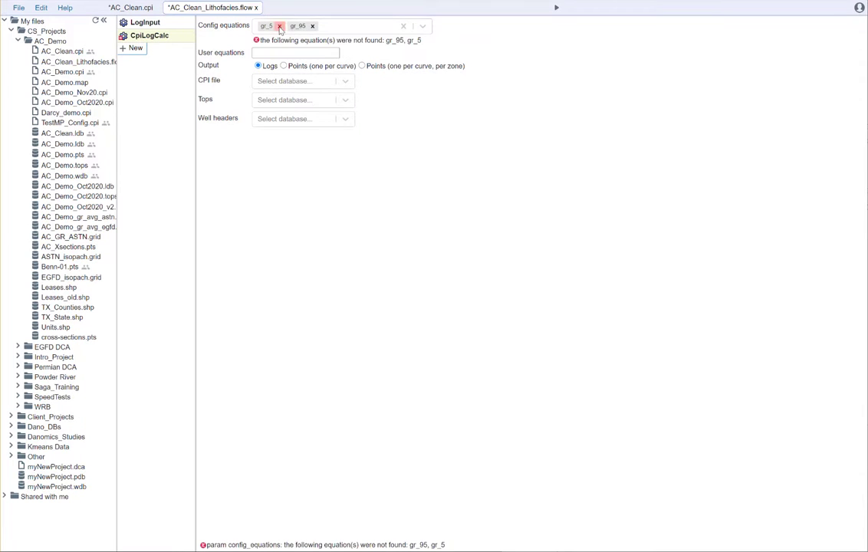
pyautogui.click(293, 27)
pyautogui.click(282, 26)
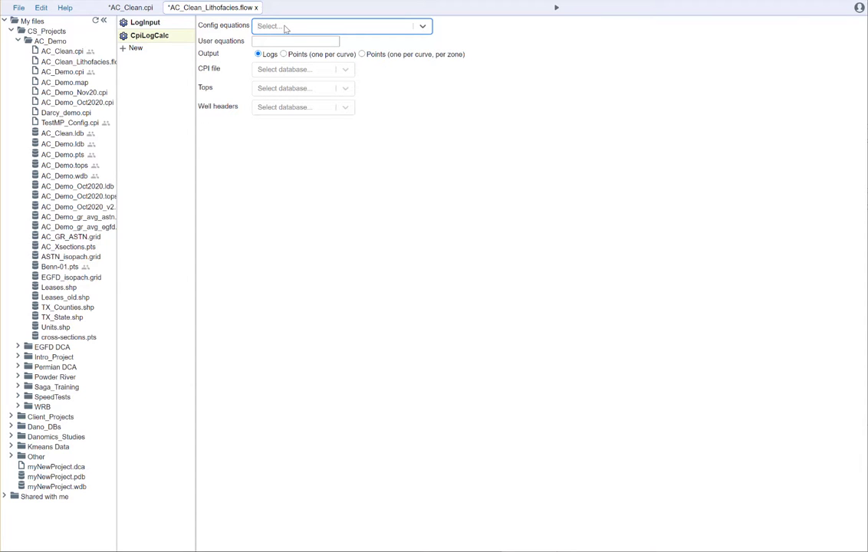
# Enter gr_final, nphi_final, rhob_final, resd_final and dt_final as config equations
pyautogui.click(302, 29)
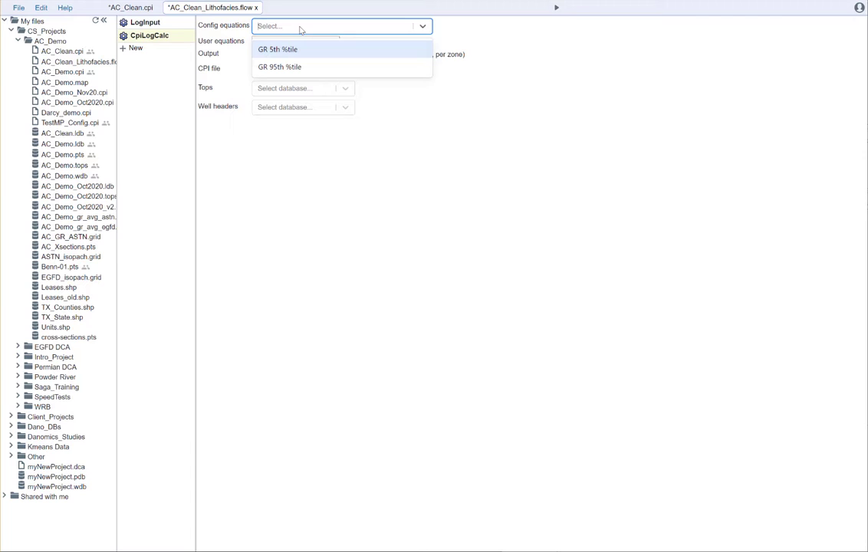
pyautogui.write('gr_final')
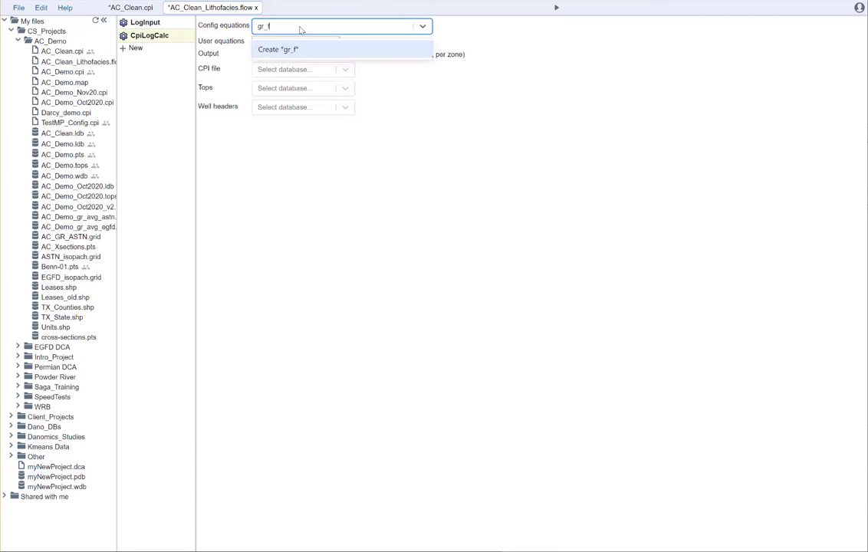
pyautogui.click(303, 49)
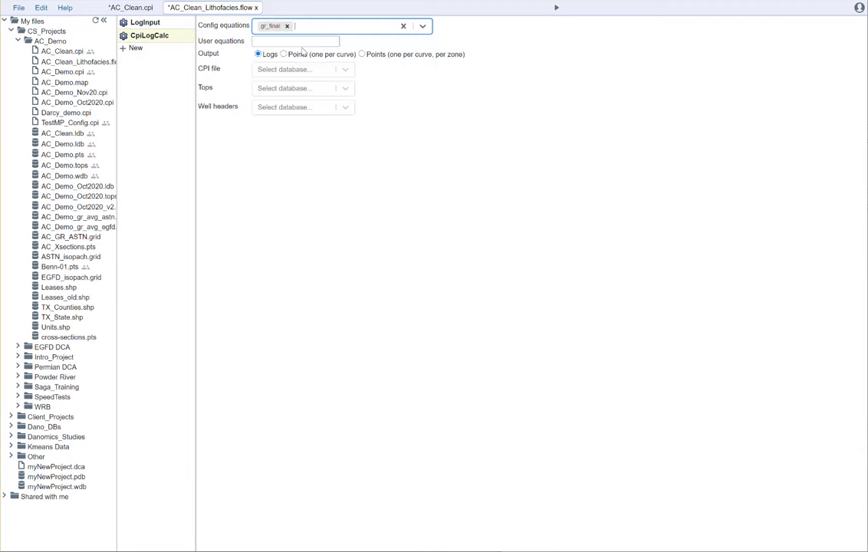
pyautogui.write('nphi_final')
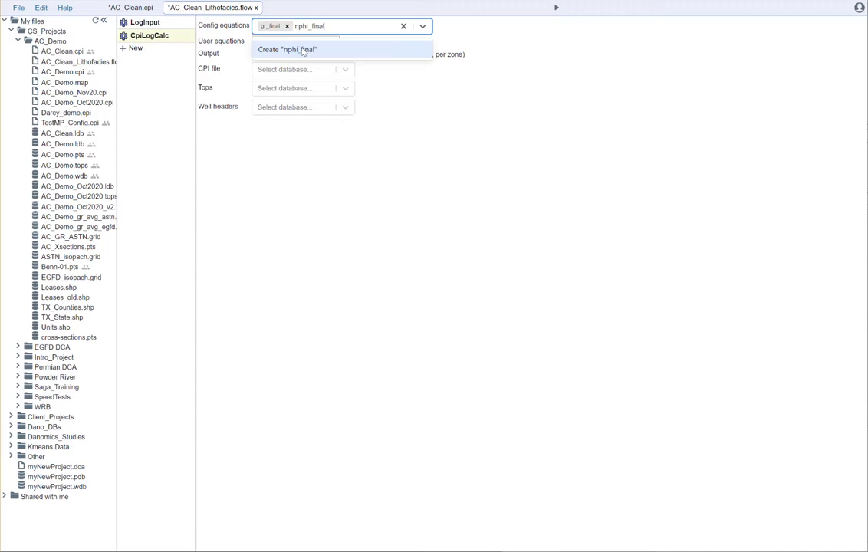
pyautogui.click(303, 50)
pyautogui.write('rho')
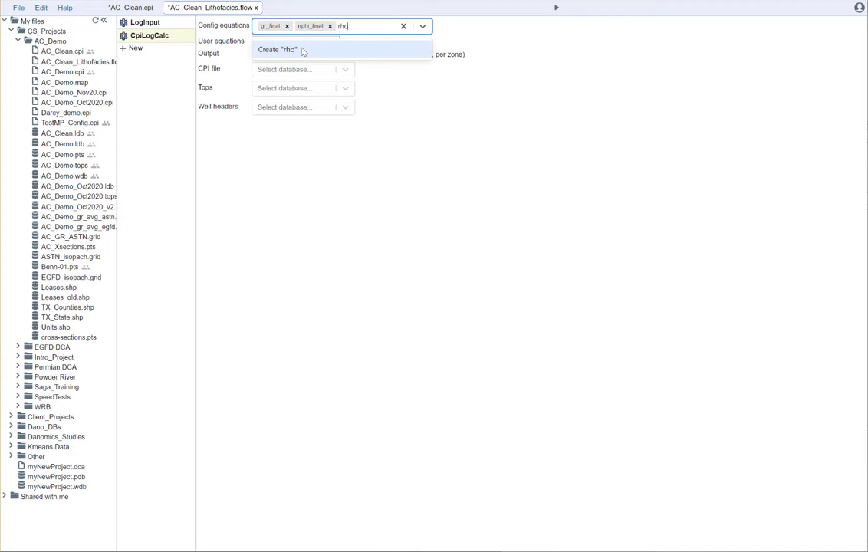
pyautogui.write('b_final')
pyautogui.click(303, 50)
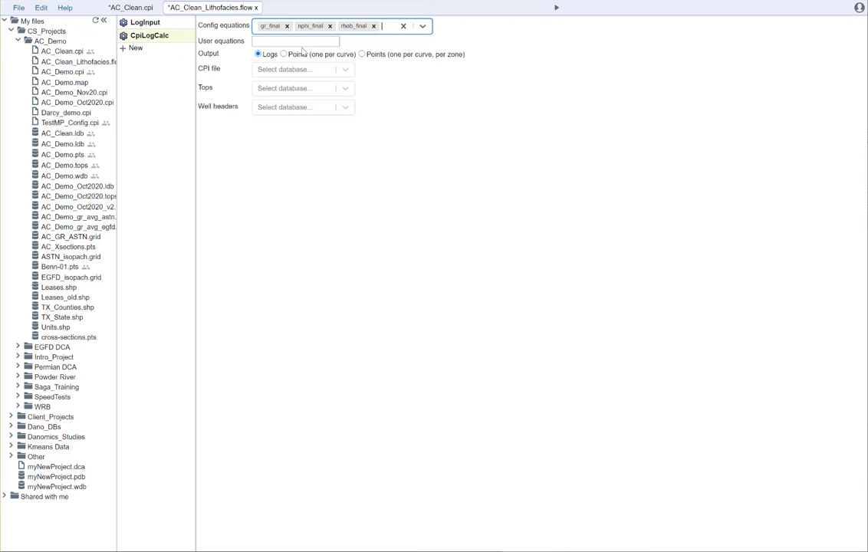
pyautogui.write('resd_')
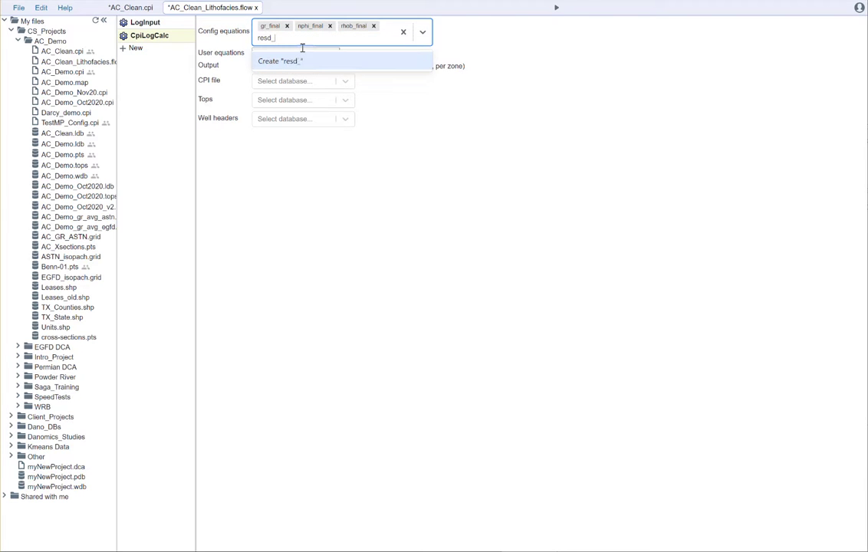
pyautogui.write('final')
pyautogui.press('Return')
pyautogui.write('dt_final')
pyautogui.click(279, 61)
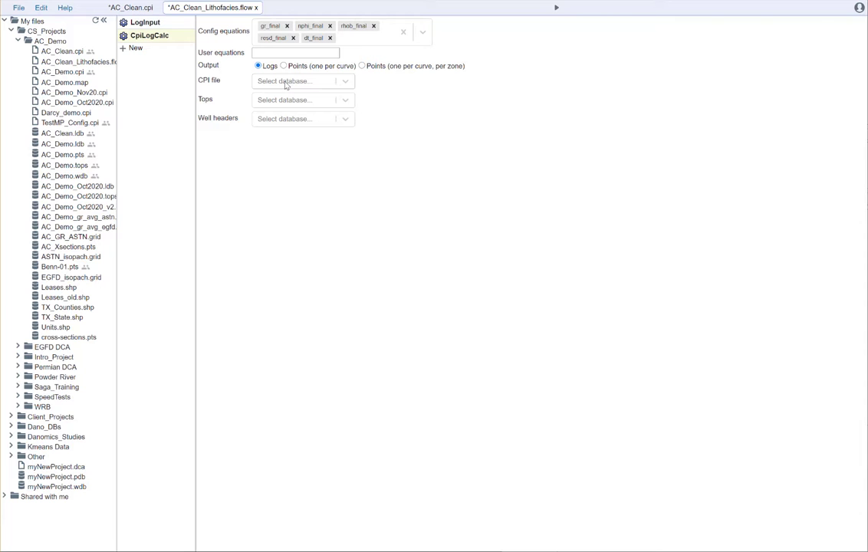
# Set CPI file AC_Clean.cpi, tops AC_Demo_Oct2020.tops and well headers AC_Demo.wdb
pyautogui.click(285, 81)
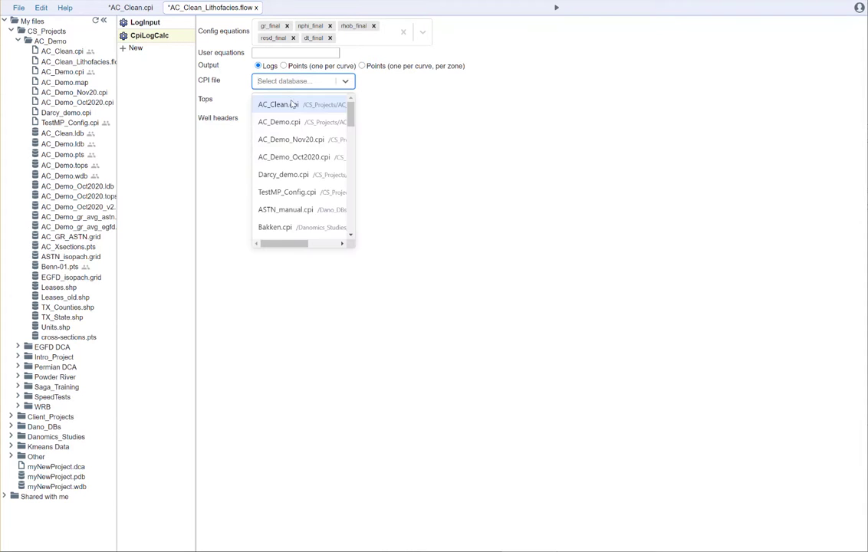
pyautogui.click(290, 103)
pyautogui.click(292, 101)
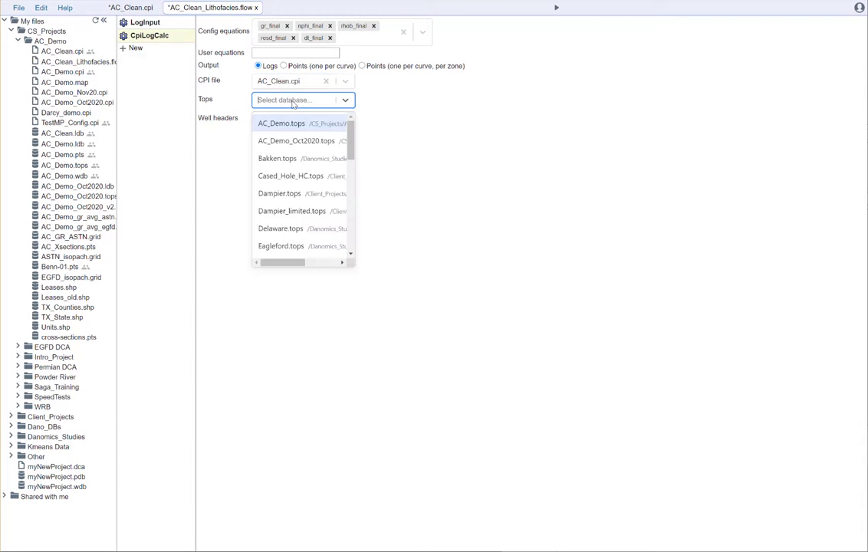
pyautogui.click(293, 141)
pyautogui.click(293, 119)
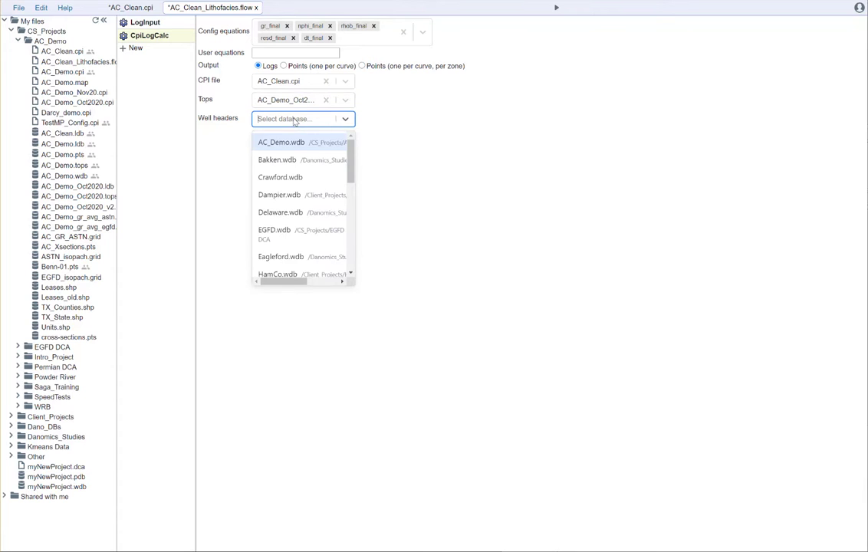
pyautogui.click(294, 141)
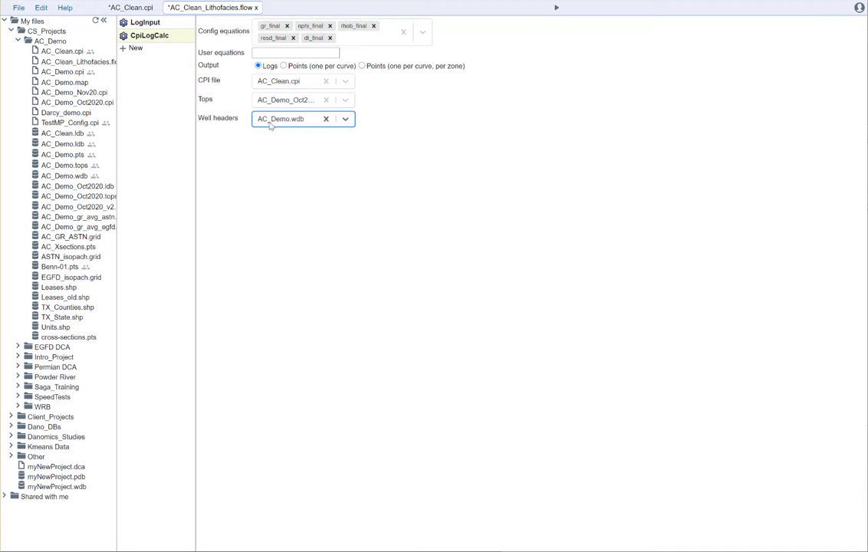
pyautogui.click(290, 157)
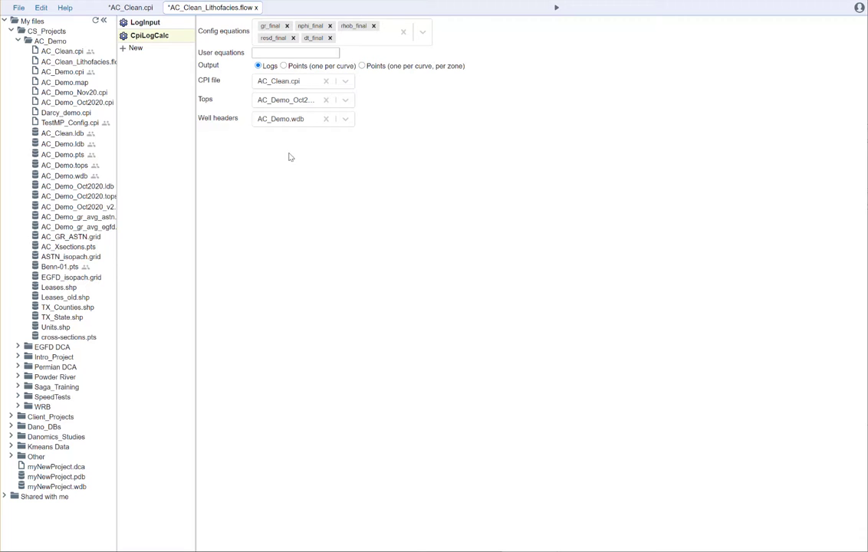
# Add a FaciesFit tool and clear its preset nphi_final and gr_final curves
pyautogui.click(138, 48)
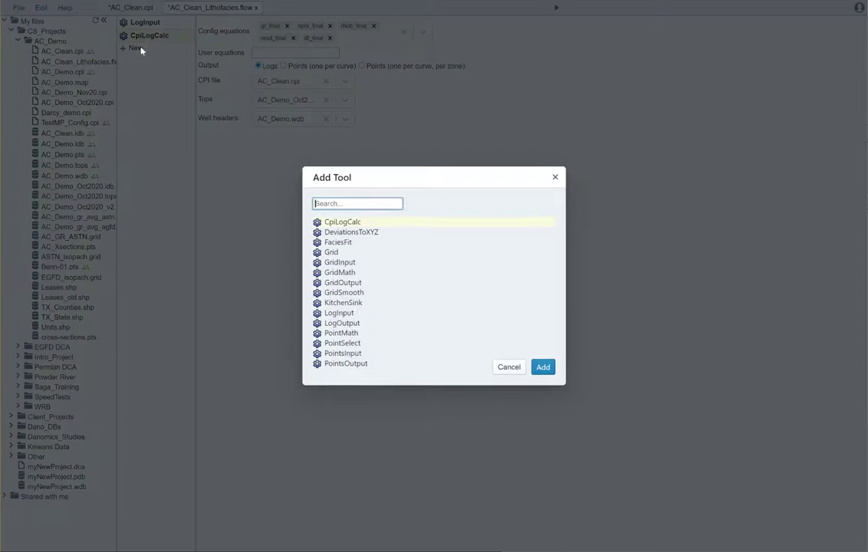
pyautogui.click(348, 243)
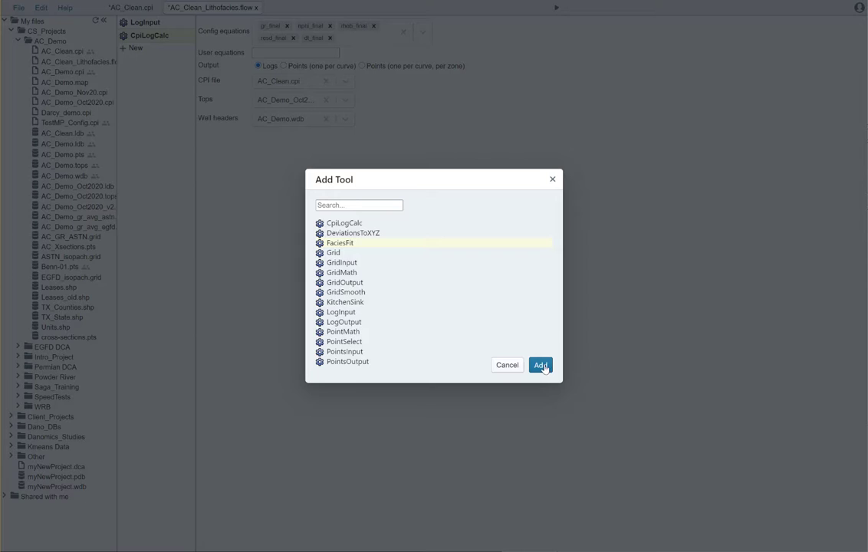
pyautogui.click(540, 365)
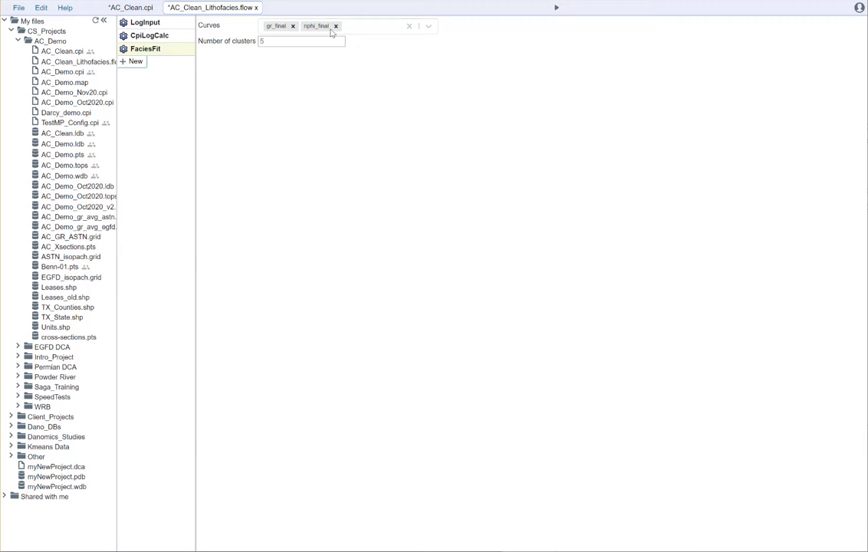
pyautogui.click(353, 28)
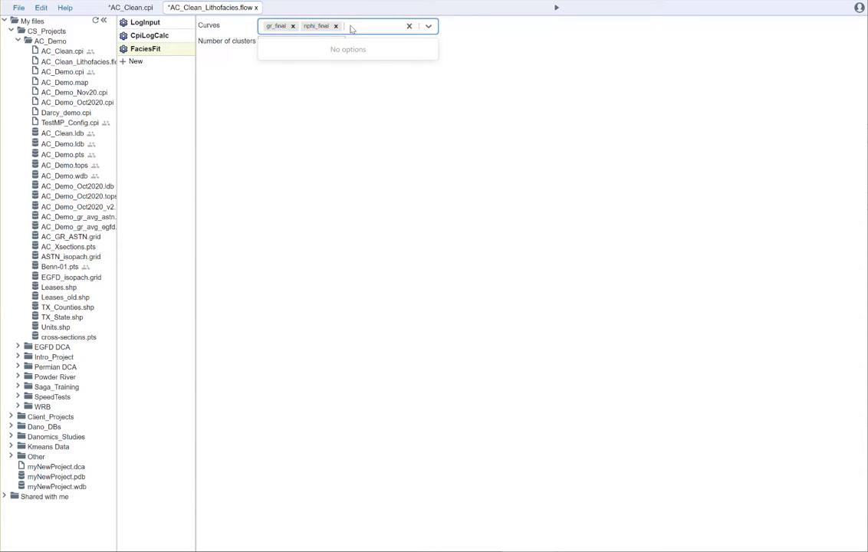
pyautogui.click(335, 26)
pyautogui.click(292, 26)
pyautogui.click(306, 76)
pyautogui.click(301, 33)
# Use gr_final, nphi_final, rhob_final, resd_final and dt_final as curves with 6 clusters
pyautogui.write('gr_')
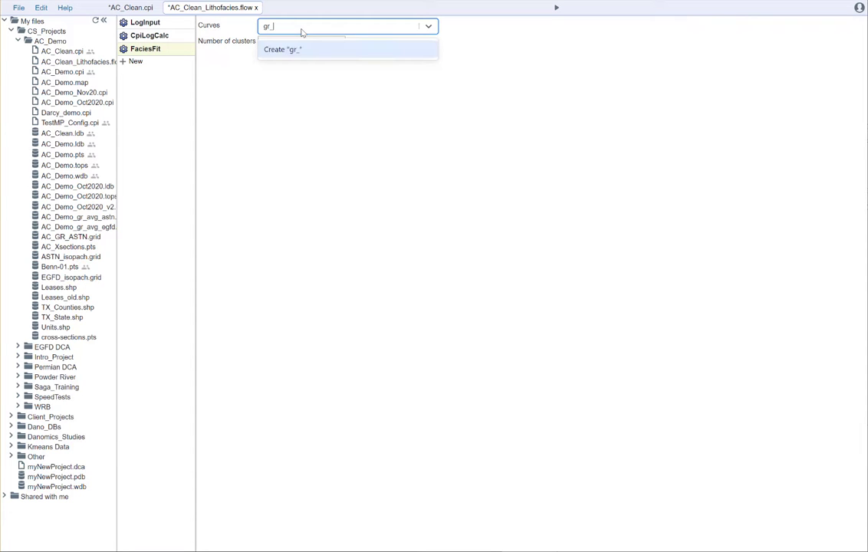
pyautogui.write('final')
pyautogui.press('Return')
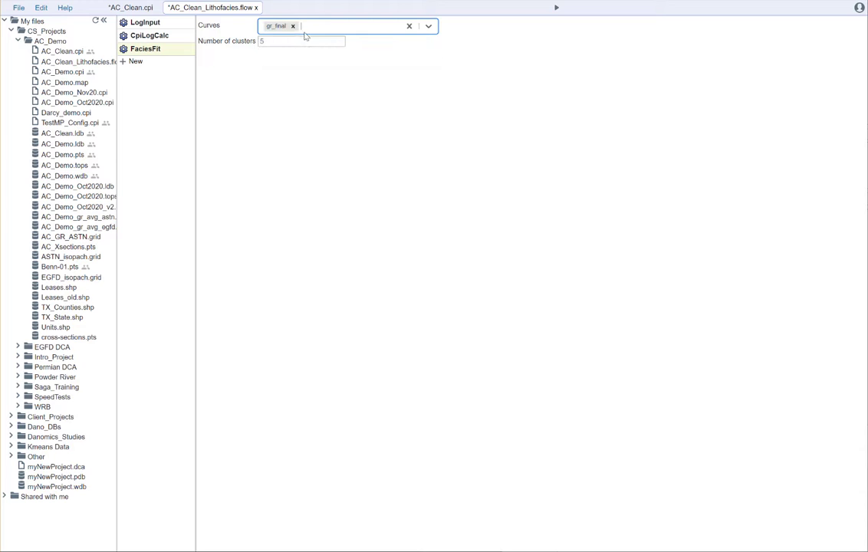
pyautogui.write('nphi_fi')
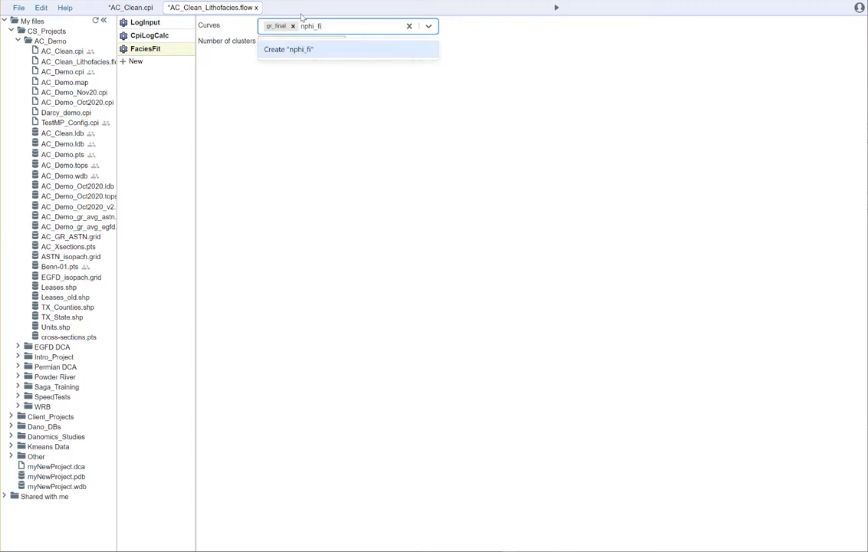
pyautogui.write('nal')
pyautogui.click(281, 49)
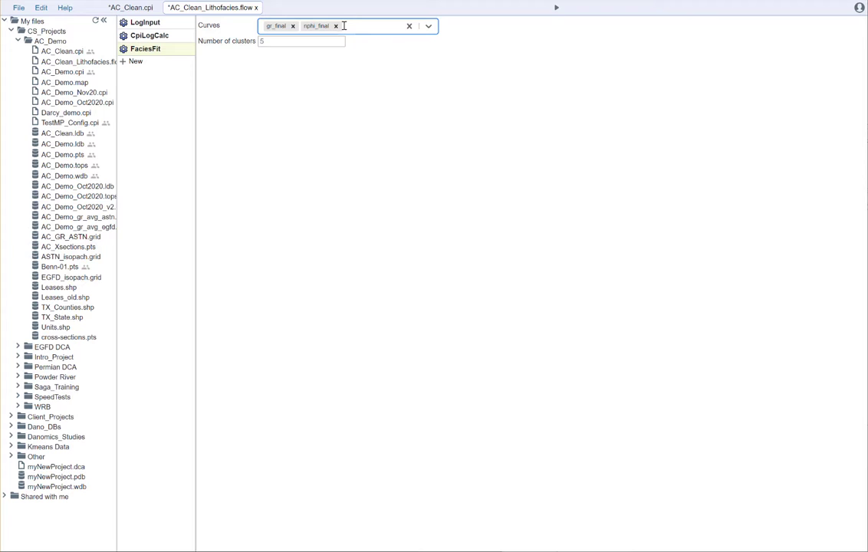
pyautogui.write('rhob_final')
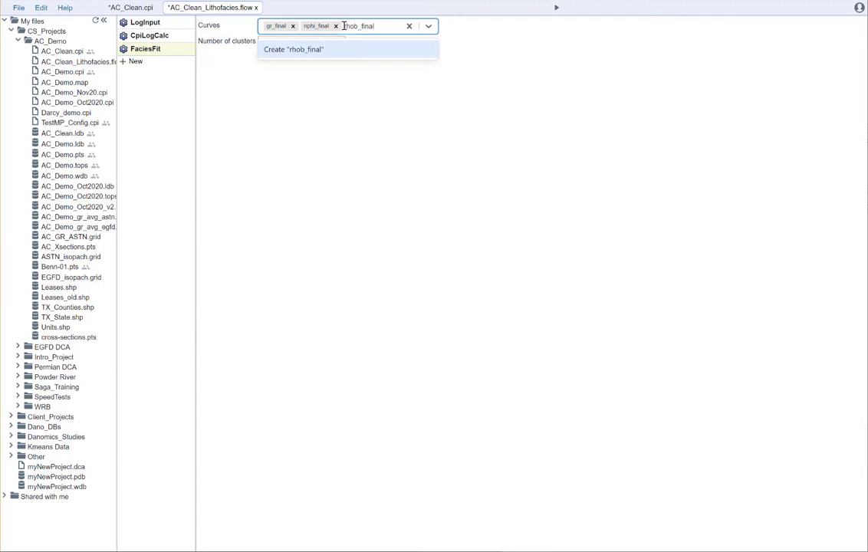
pyautogui.click(350, 51)
pyautogui.write('r')
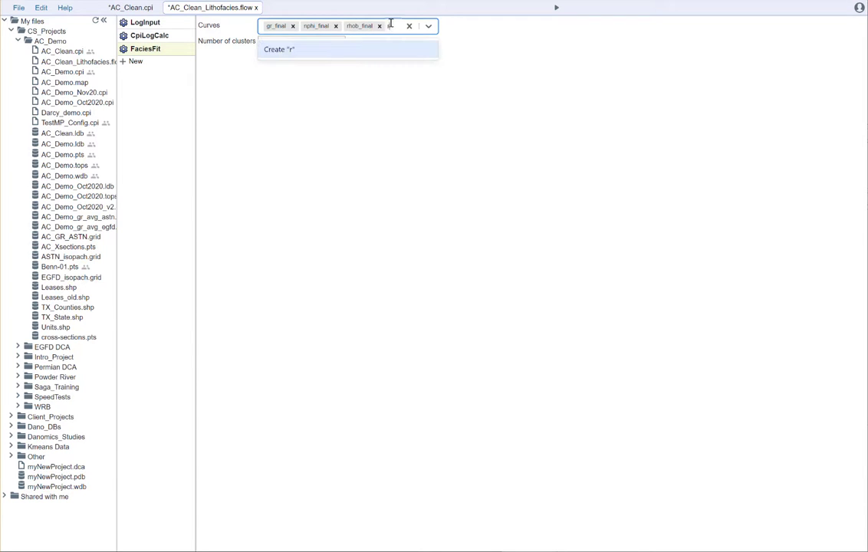
pyautogui.write('esd_')
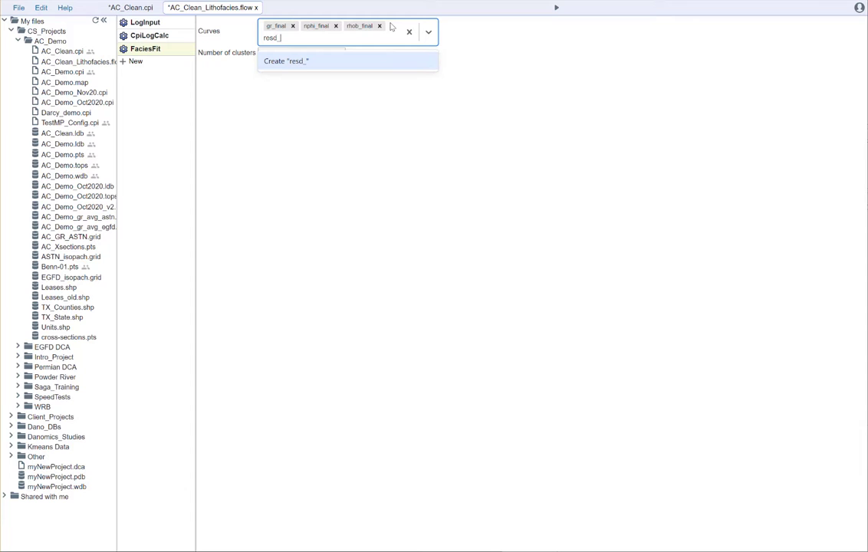
pyautogui.write('final')
pyautogui.click(372, 61)
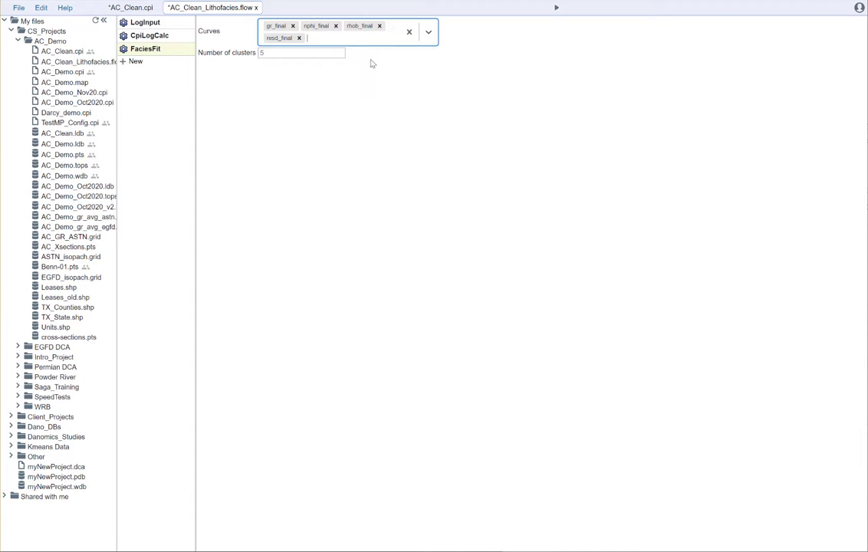
pyautogui.write('dt_final')
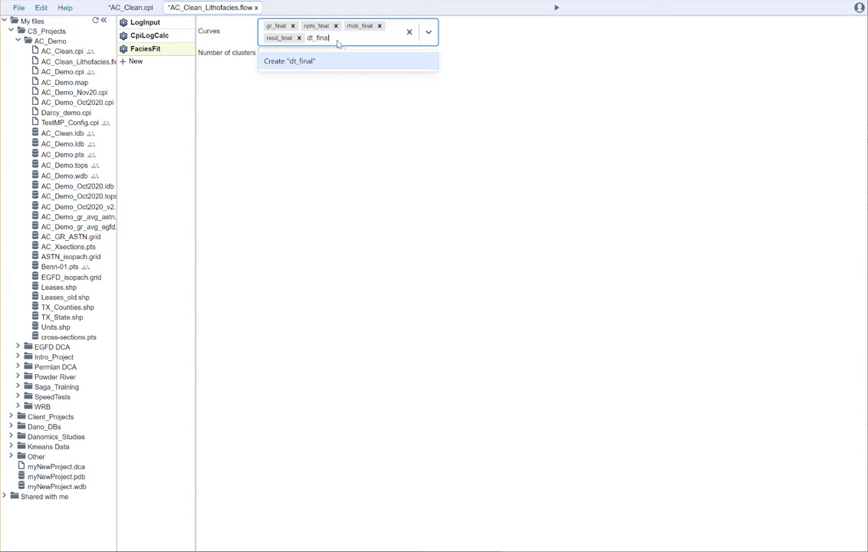
pyautogui.click(321, 60)
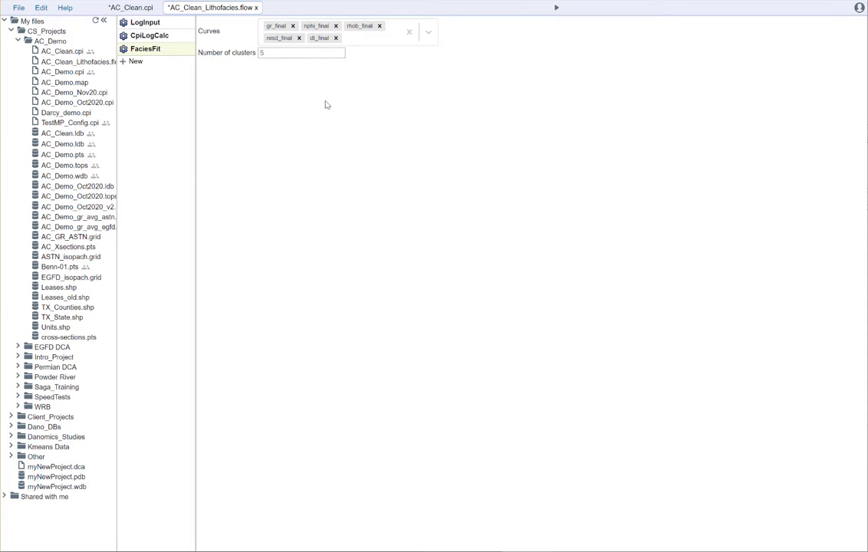
pyautogui.click(265, 53)
pyautogui.write('6')
# Add a PointsOutput tool writing AC_Clean_Lithofacies.pts and save the flow
pyautogui.click(132, 61)
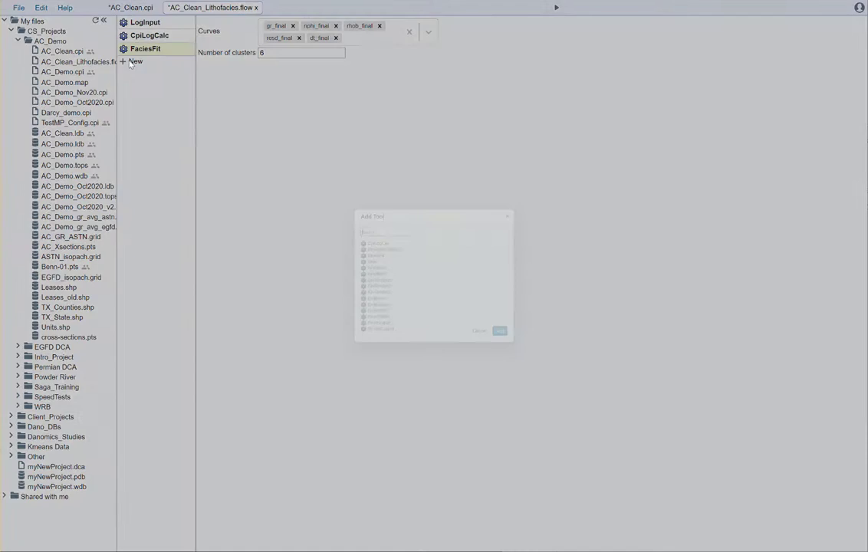
pyautogui.click(333, 115)
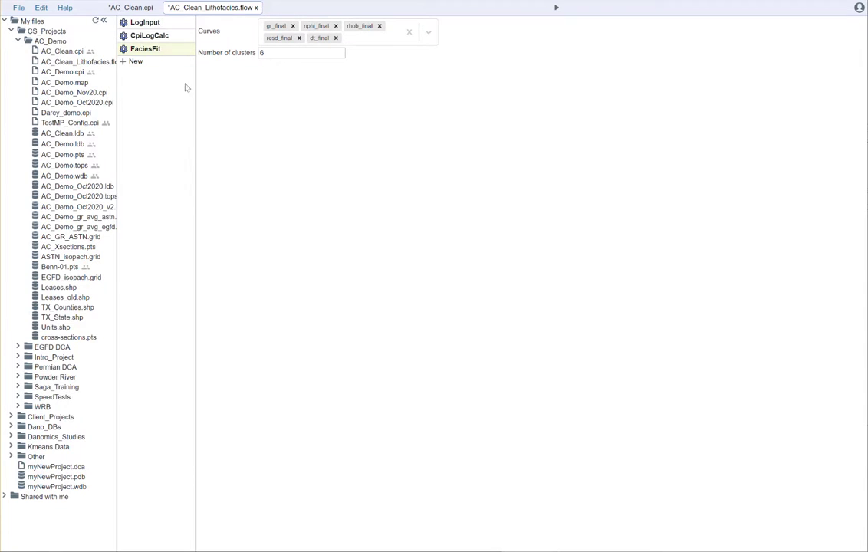
pyautogui.click(136, 62)
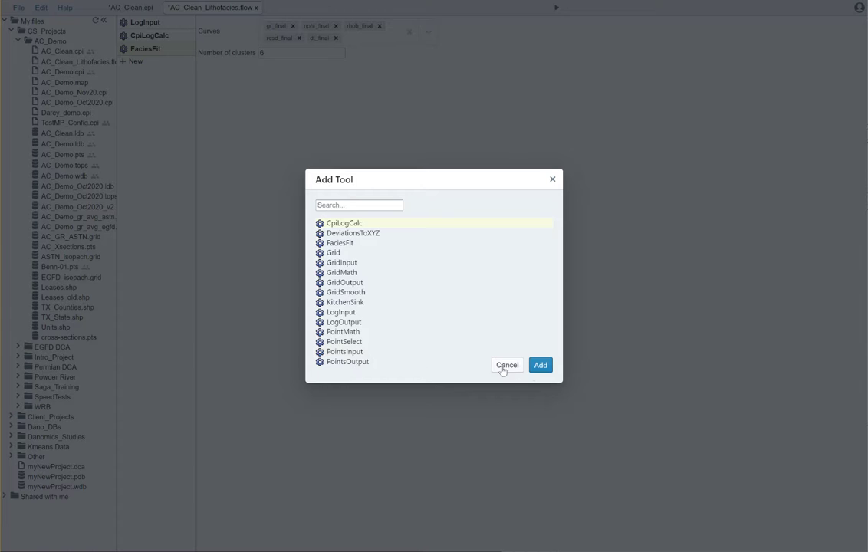
pyautogui.click(366, 204)
pyautogui.write('point')
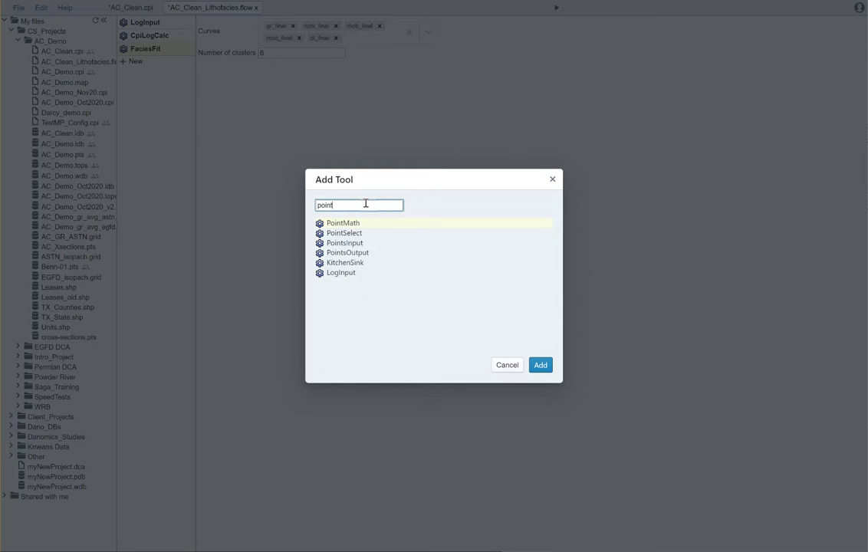
pyautogui.click(356, 254)
pyautogui.click(535, 365)
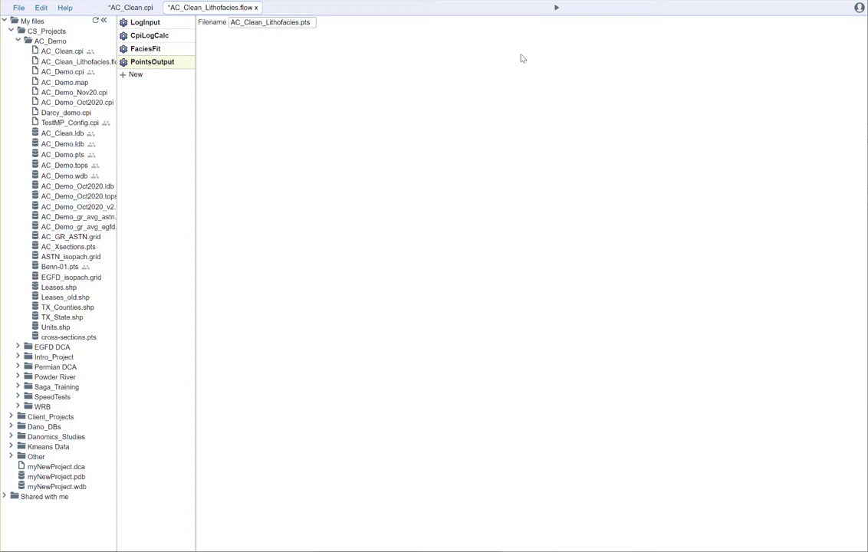
pyautogui.hotkey('ctrl', 's')
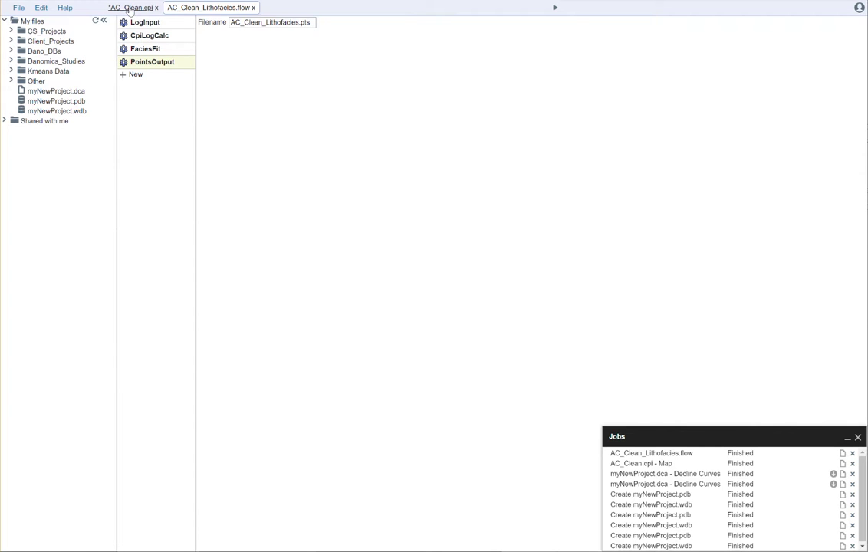
# In AC_Clean.cpi, choose AC_Clean_Lithofacies.pts as the facies model and inspect the lower logs
pyautogui.click(130, 10)
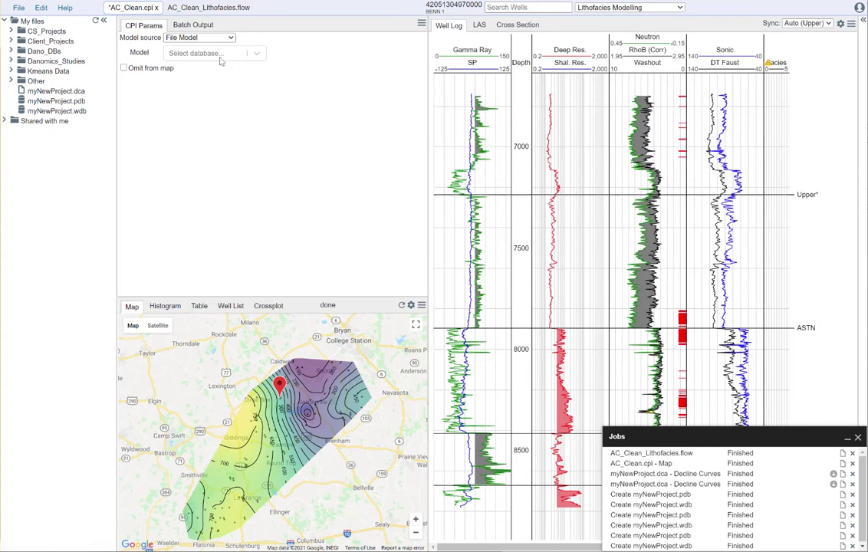
pyautogui.click(230, 53)
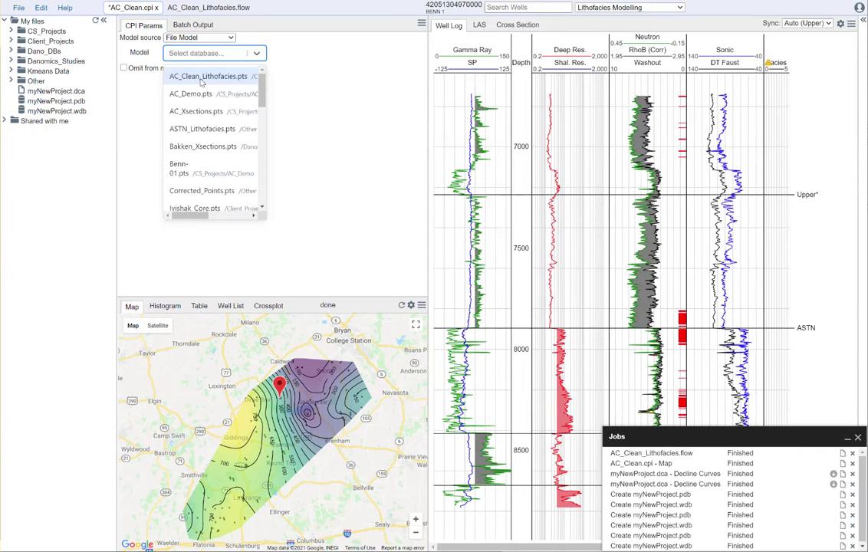
pyautogui.click(175, 78)
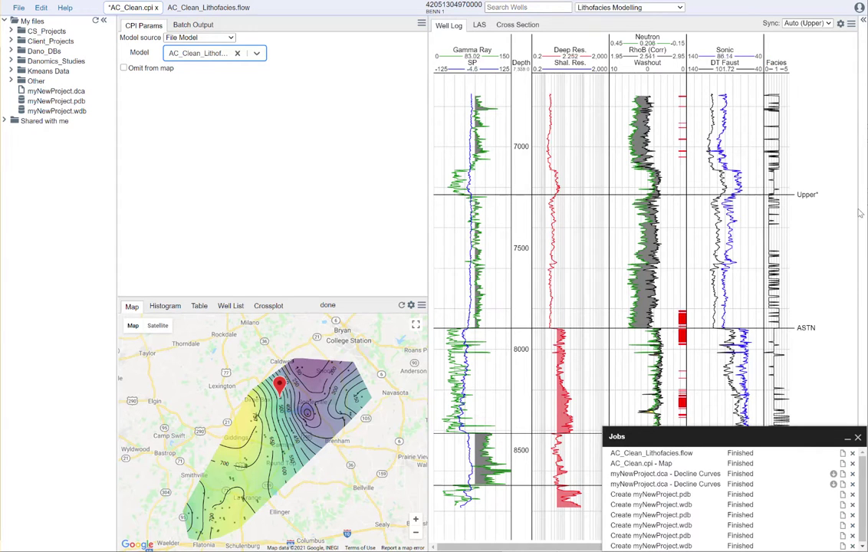
pyautogui.click(847, 437)
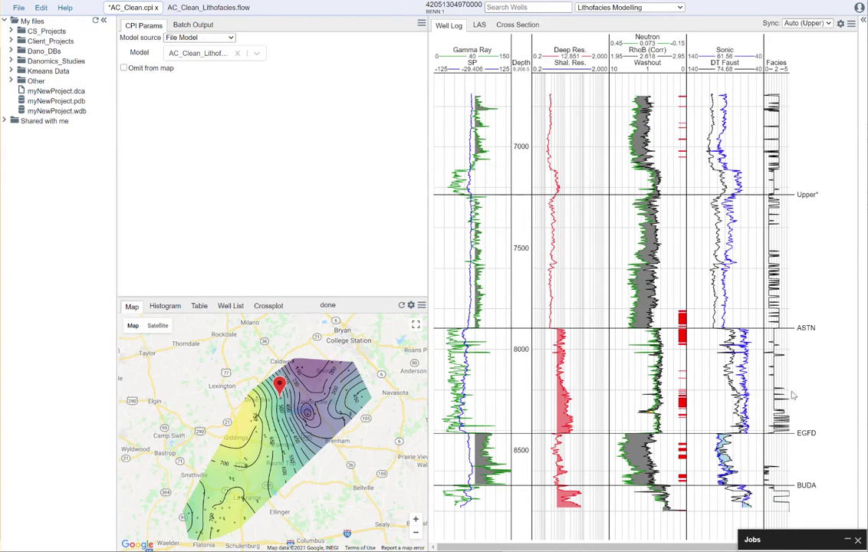
pyautogui.scroll(-3, 793, 395)
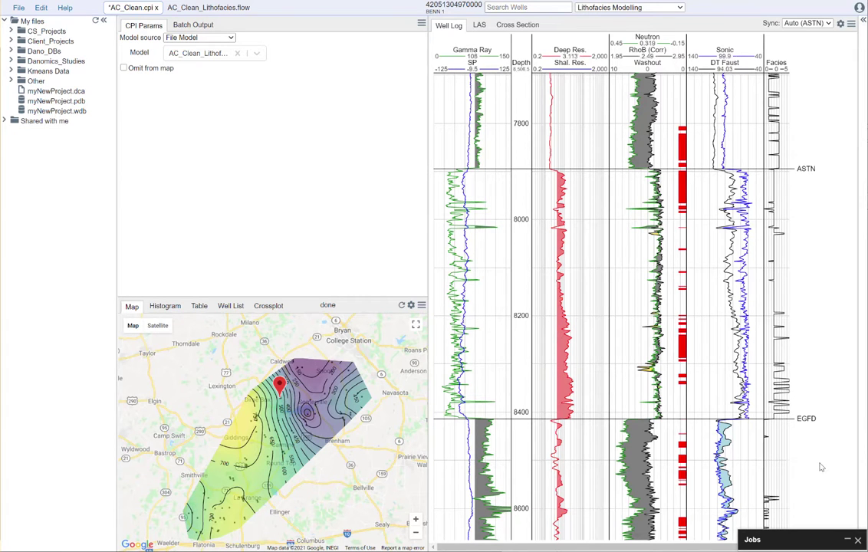
pyautogui.scroll(-1, 820, 467)
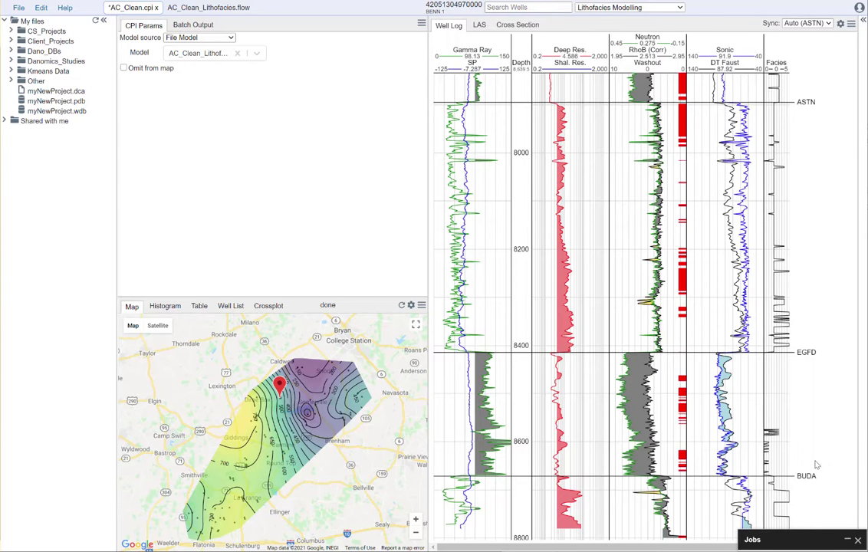
pyautogui.scroll(-3, 814, 461)
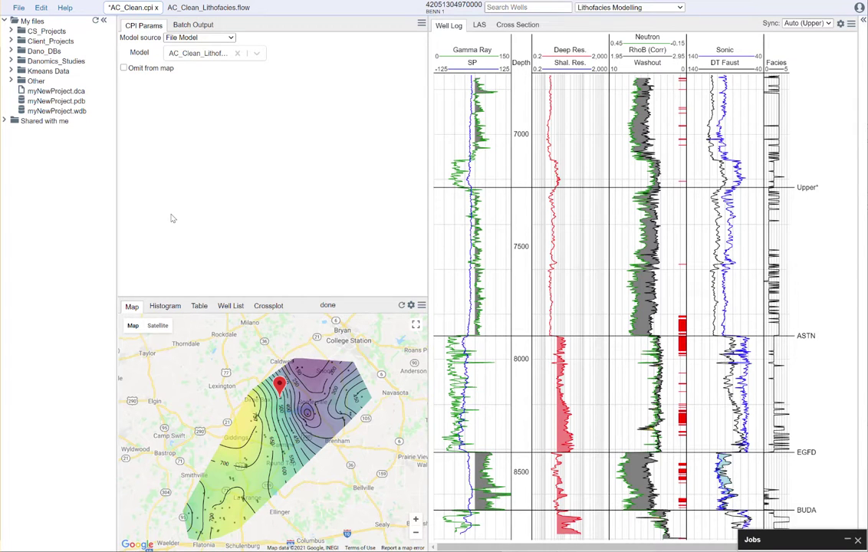
# Save AC_Clean.cpi and return to the lithofacies flow
pyautogui.hotkey('ctrl', 's')
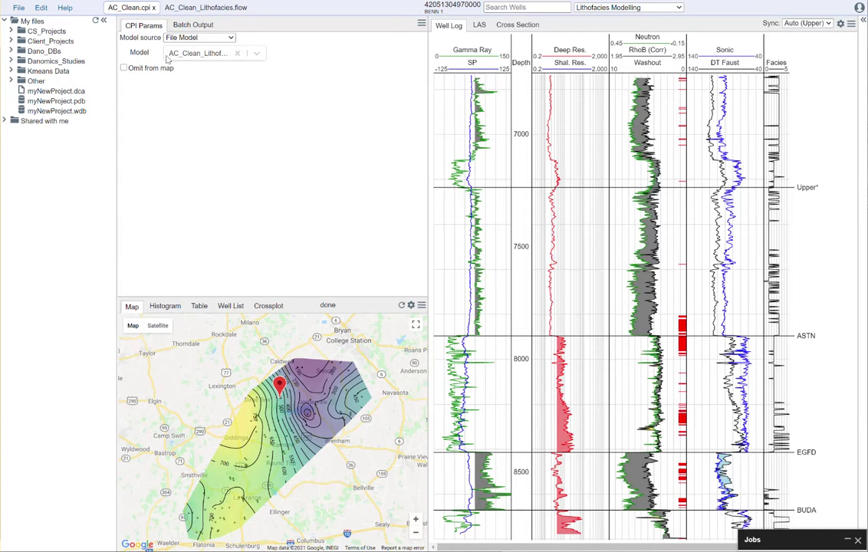
pyautogui.click(678, 8)
pyautogui.click(679, 10)
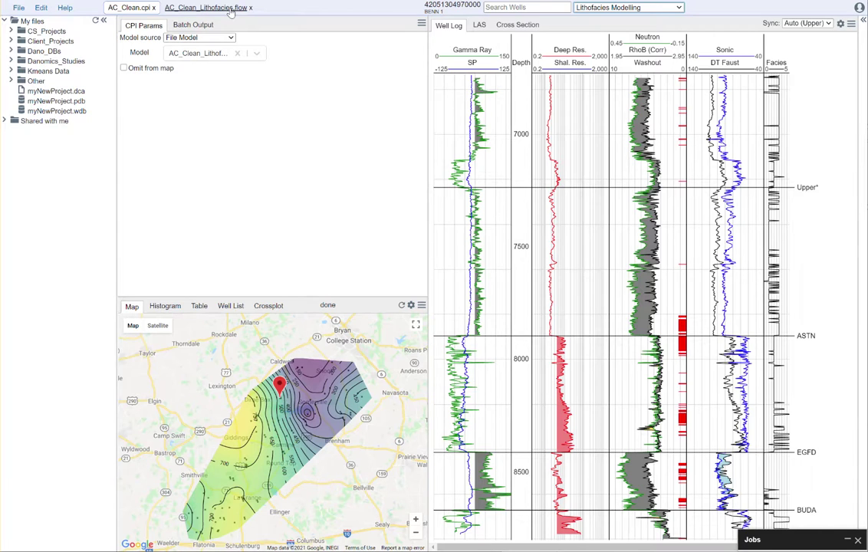
pyautogui.click(207, 9)
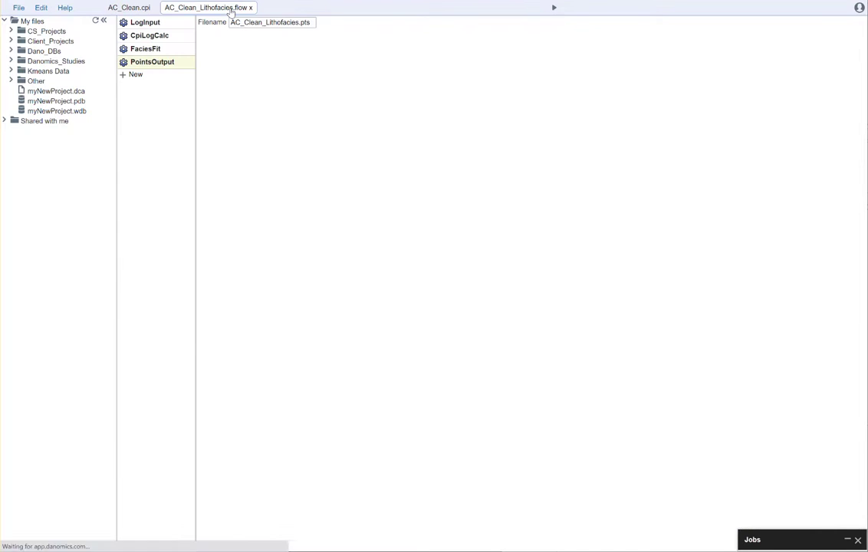
# Review the LogInput, CpiLogCalc, FaciesFit and PointsOutput settings, then return to AC_Clean.cpi
pyautogui.click(164, 24)
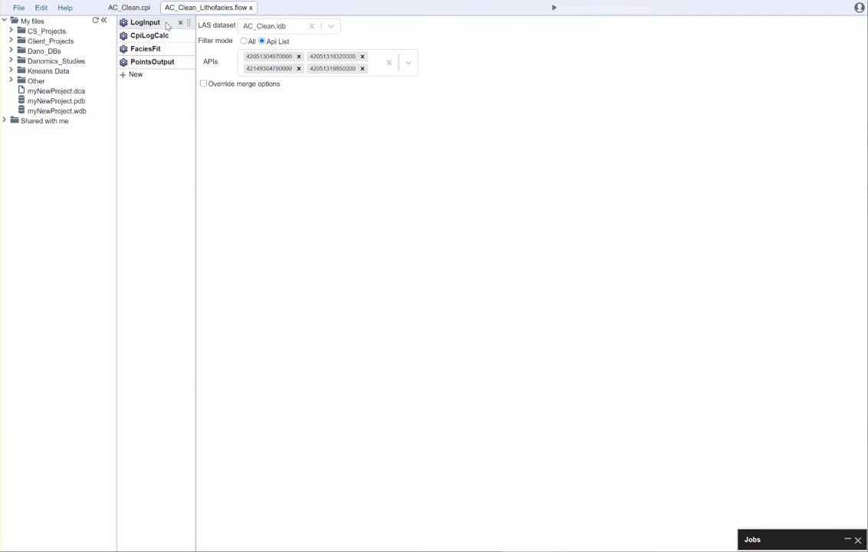
pyautogui.click(161, 36)
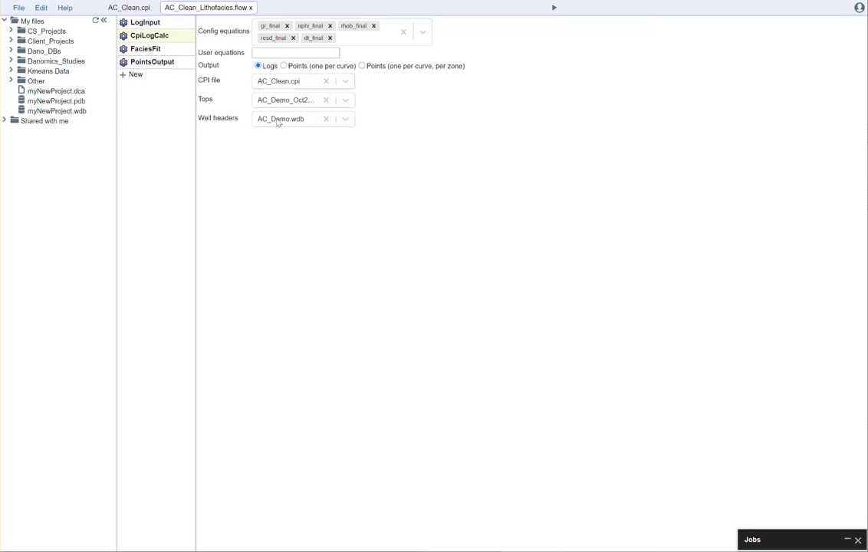
pyautogui.click(153, 49)
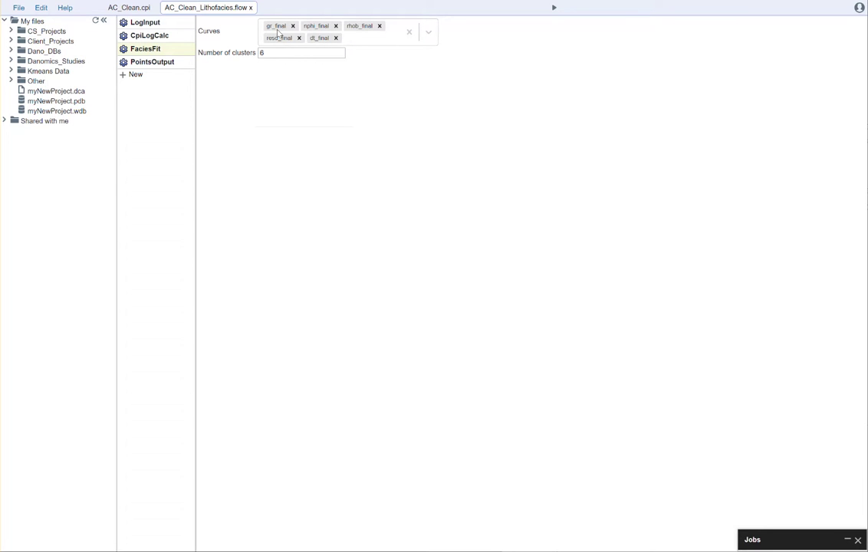
pyautogui.click(141, 63)
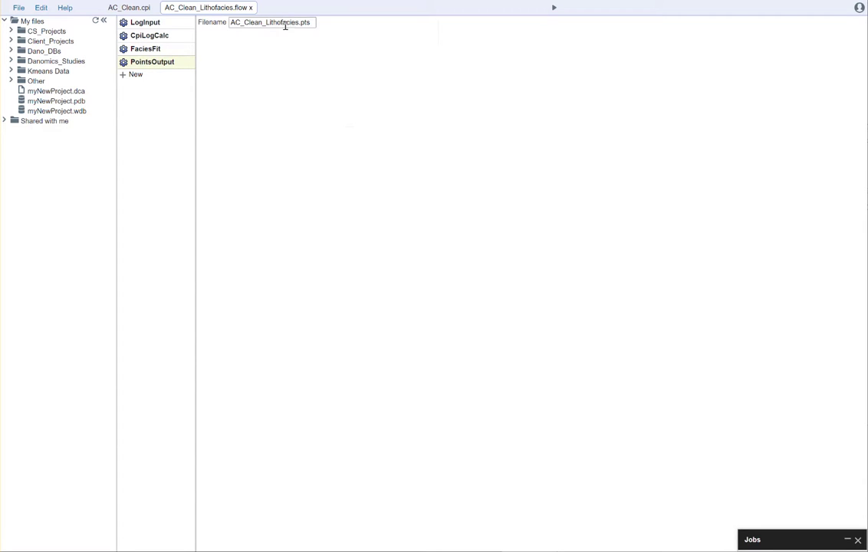
pyautogui.click(125, 9)
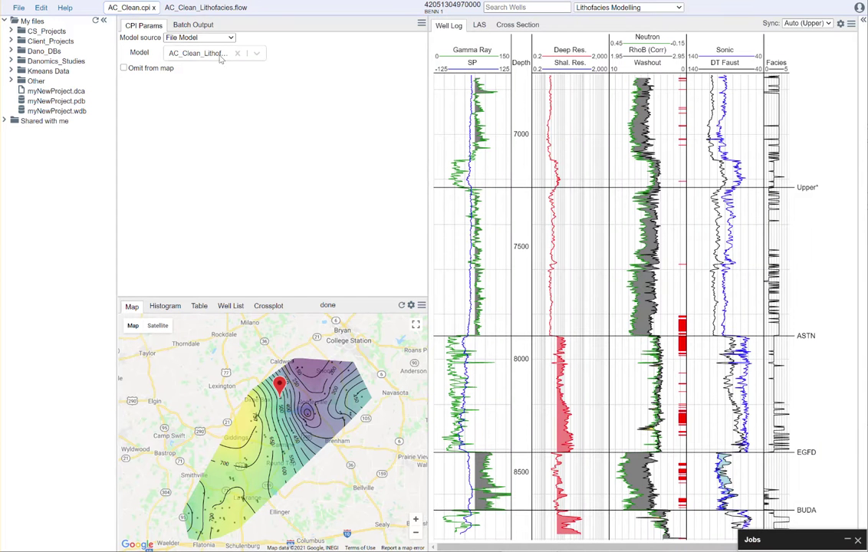